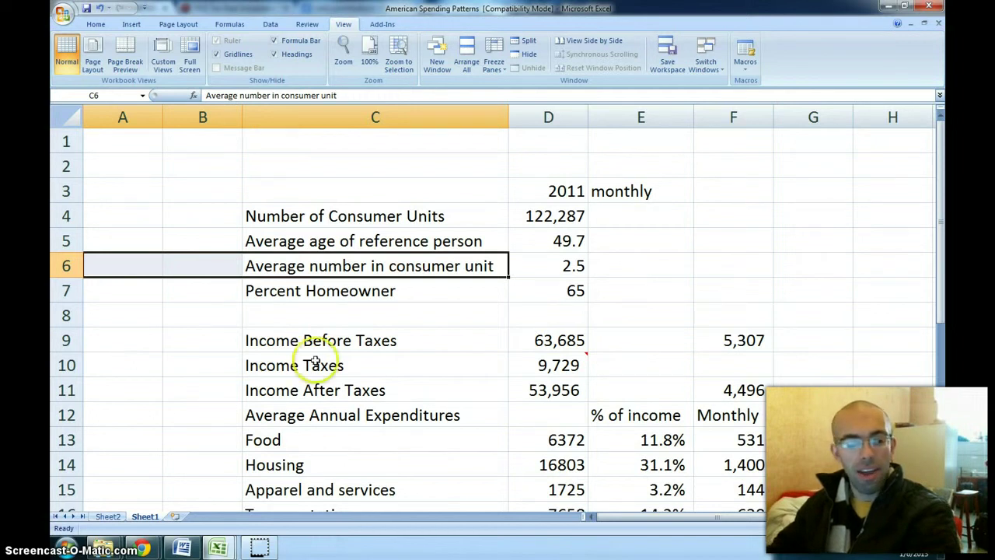
Step: Select the Number of Consumer Units cell C4, then switch to the Chrome 'CONSUMER EXPENDITURES' window
click(319, 222)
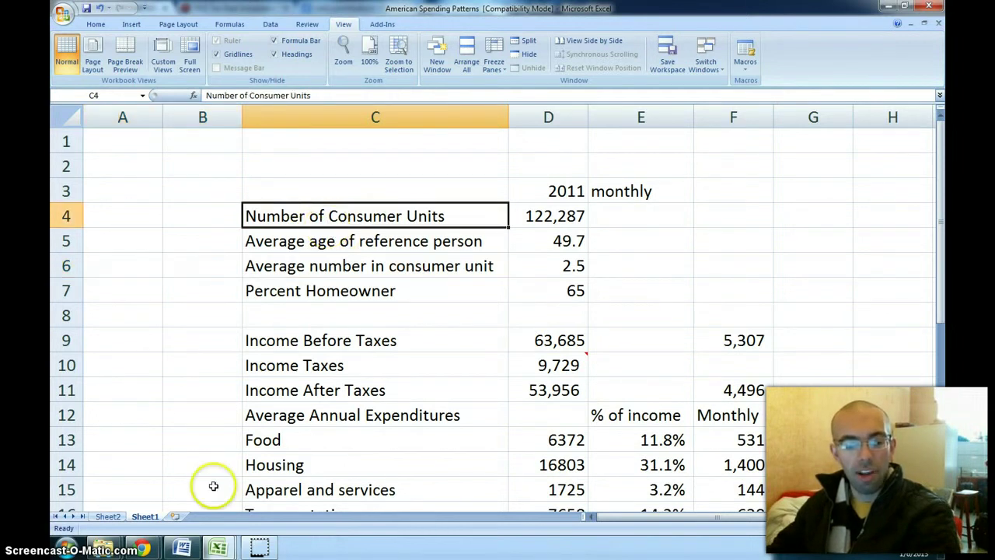
key(alt+Tab)
key(alt+Tab)
key(alt+Tab)
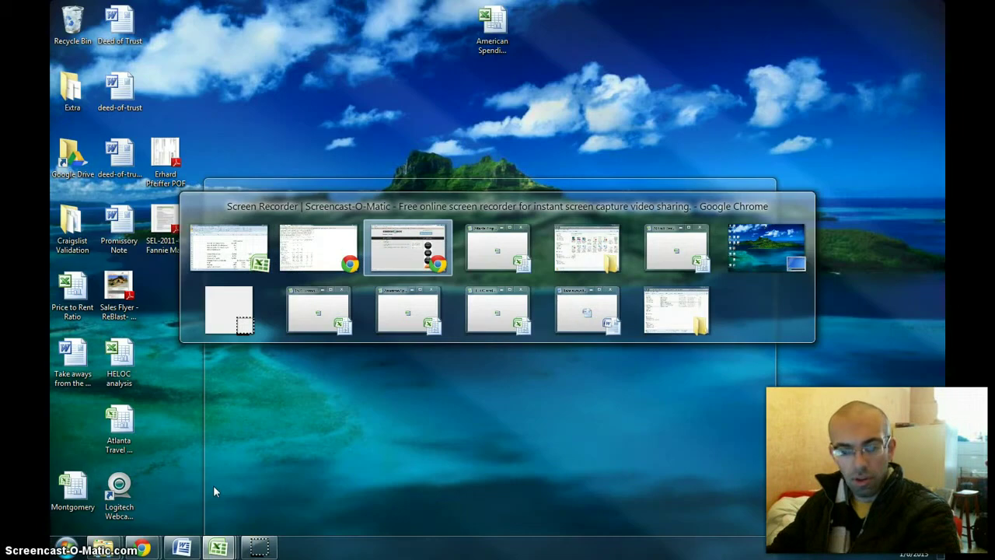
key(alt+Tab)
key(alt+Tab)
key(alt+Tab)
key(alt+Tab)
key(alt+Tab)
key(alt+Tab)
key(alt+Tab)
key(alt+Tab)
key(alt+Tab)
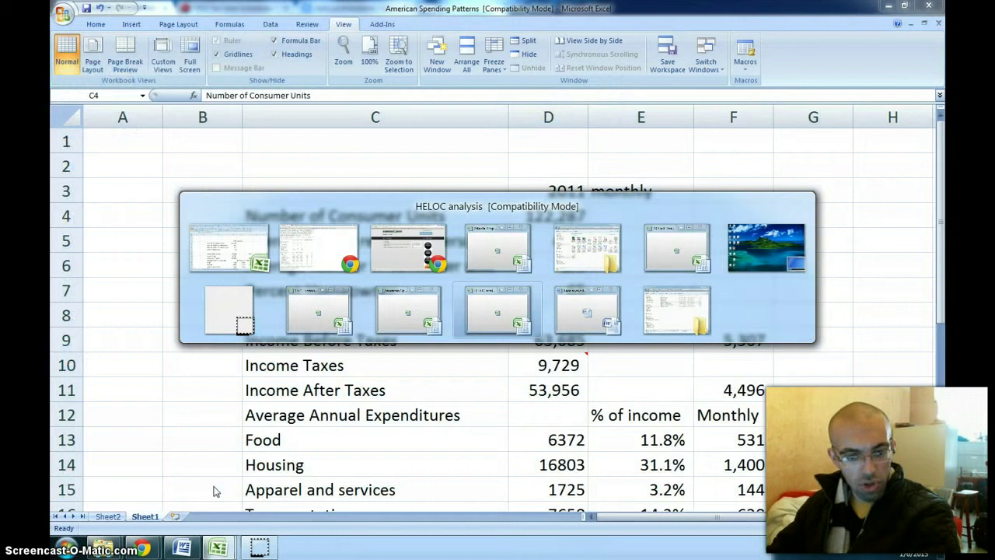
key(alt+Tab)
key(alt+Tab)
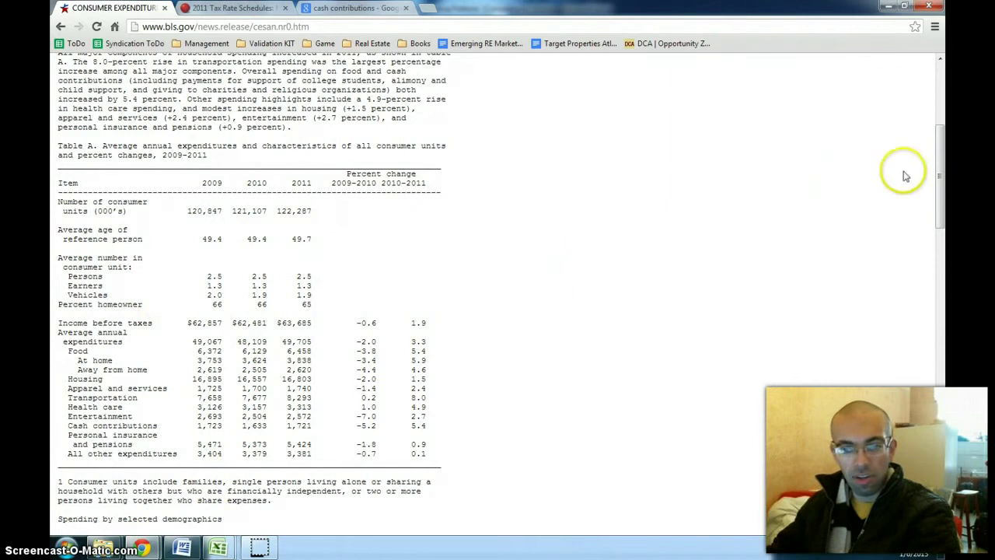
drag(935, 169, 937, 78)
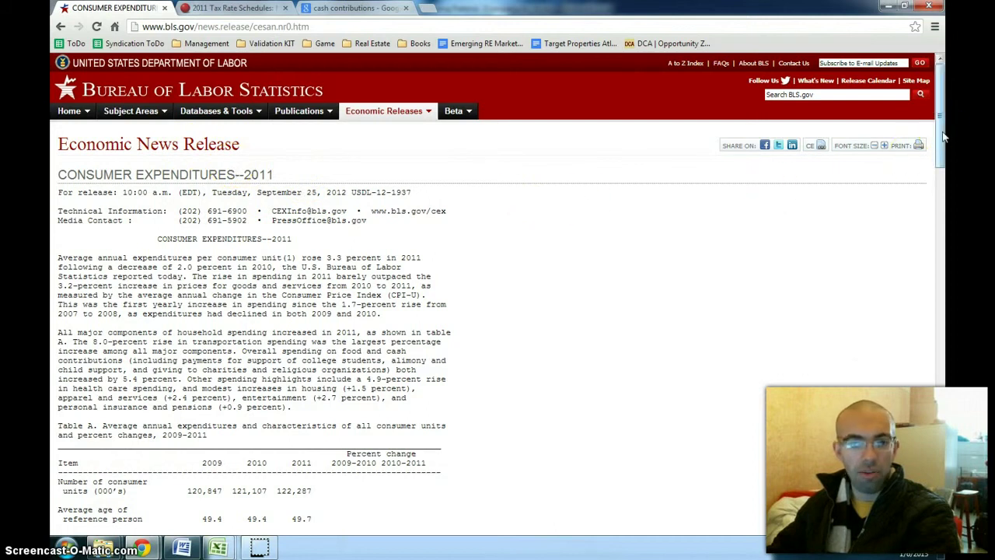
drag(943, 137, 941, 199)
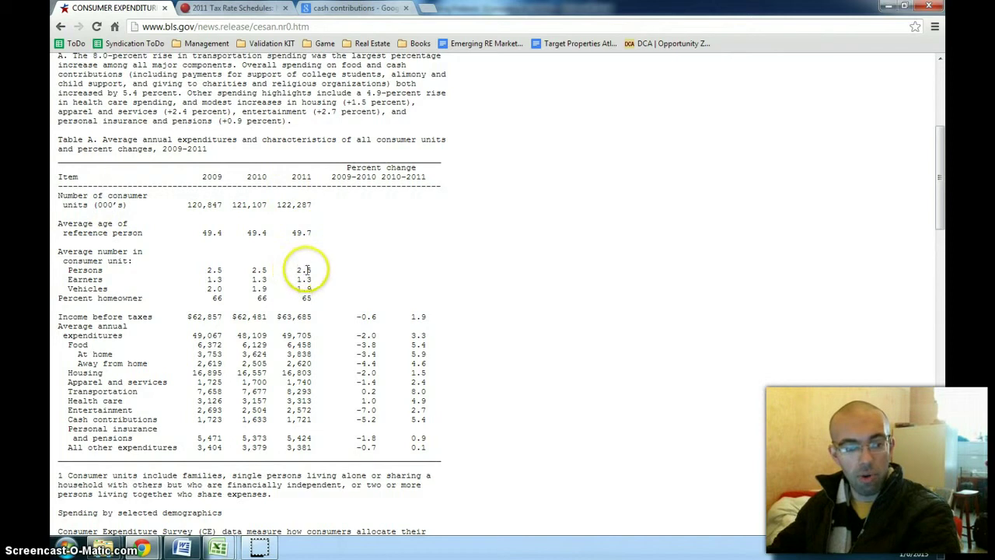
key(alt+Tab)
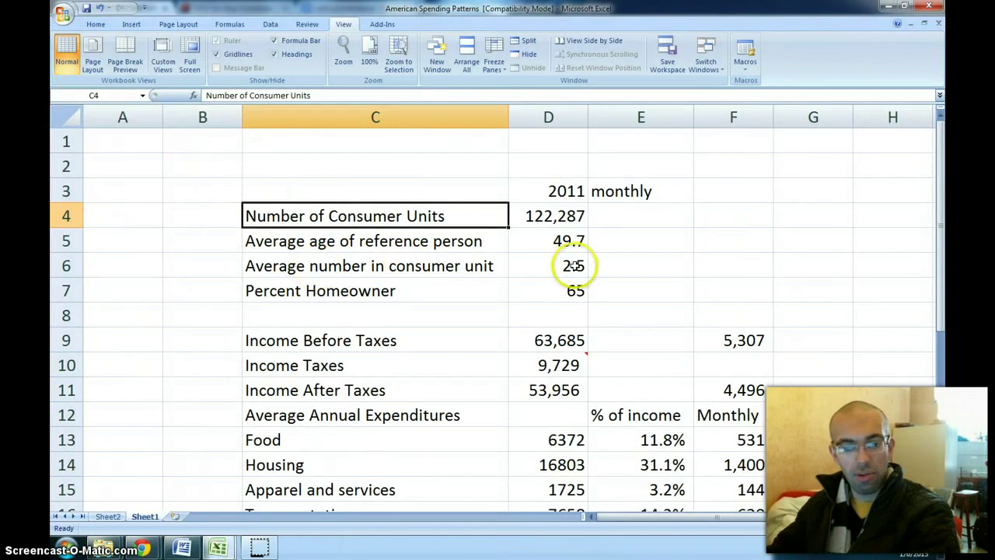
click(740, 220)
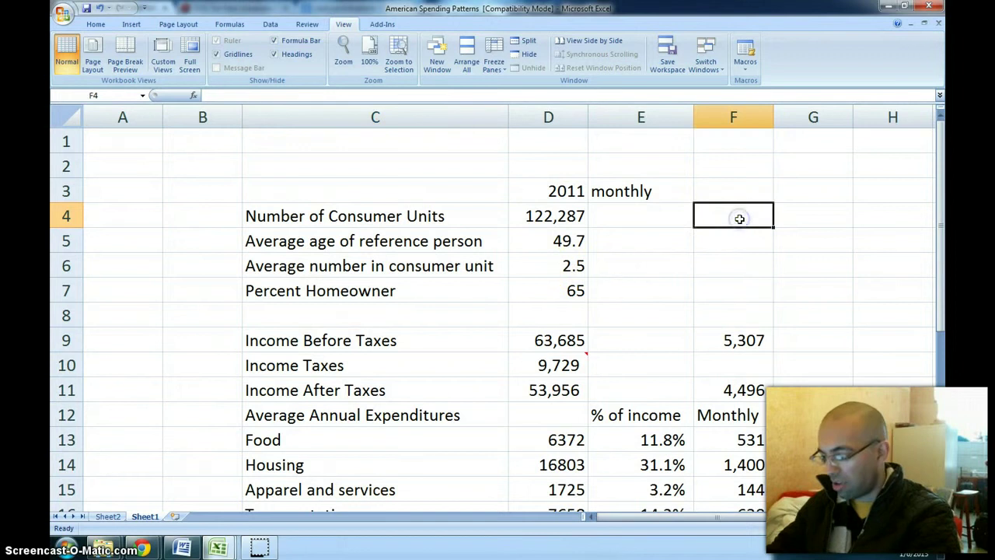
text(=)
key(Left)
key(Left)
key(Left)
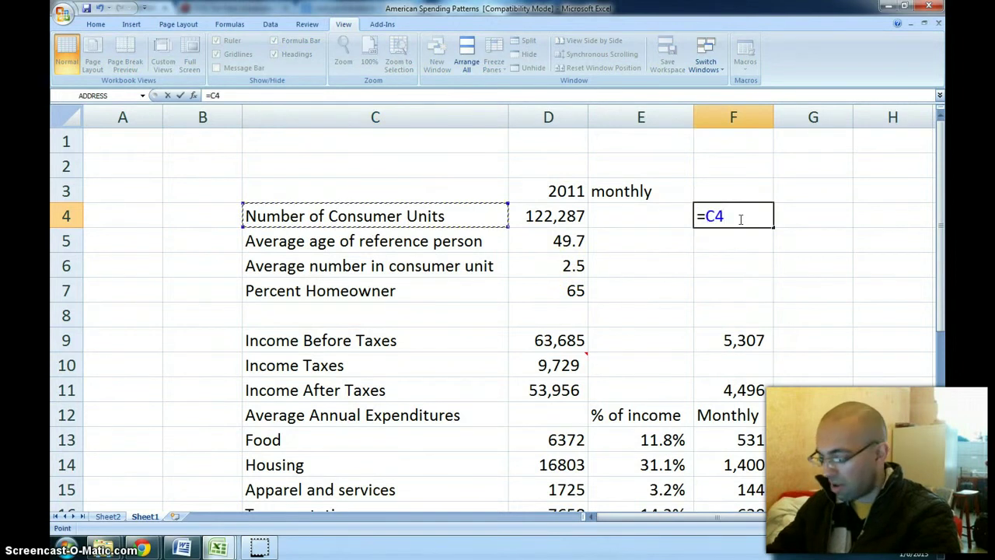
key(Right)
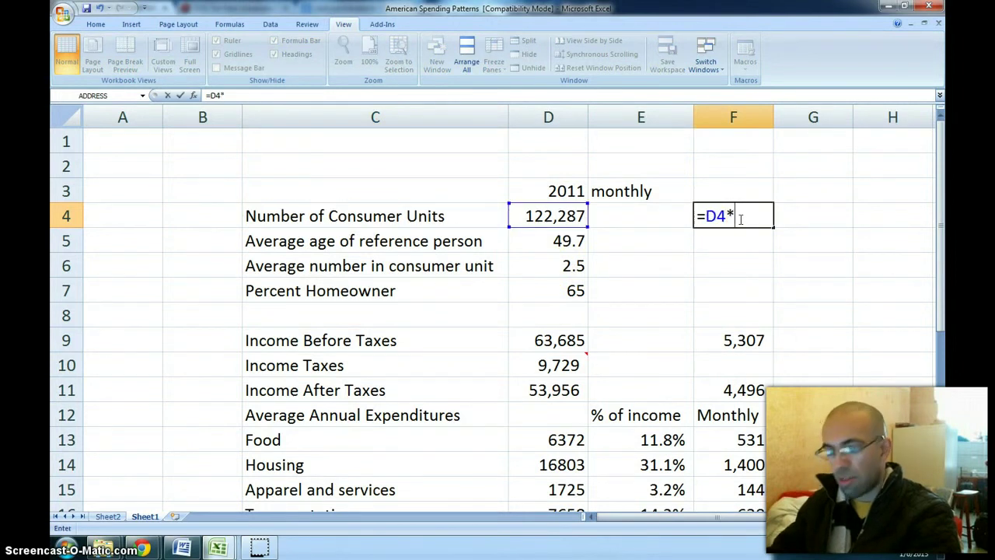
text(*)
key(Left)
key(Left)
key(Down)
key(Down)
key(Down)
key(Up)
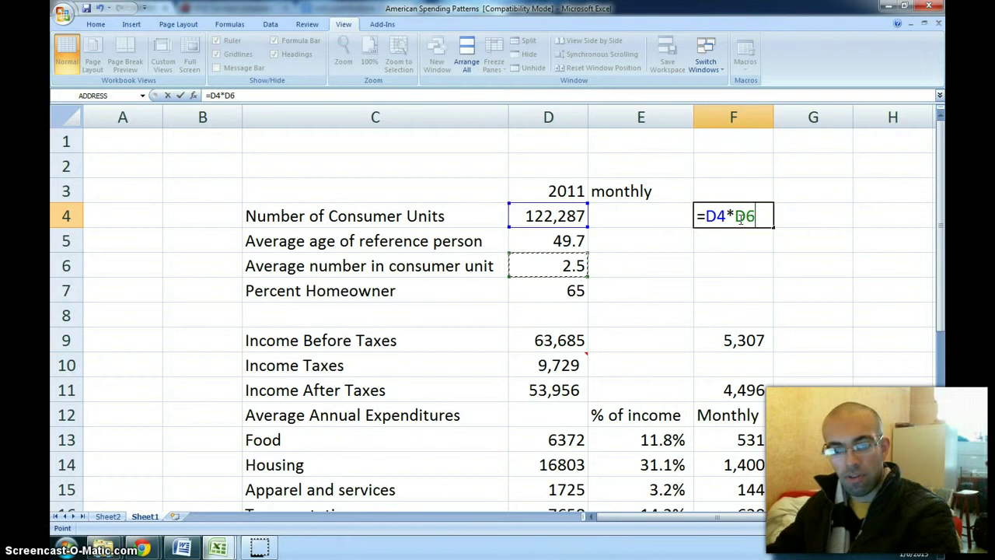
key(Return)
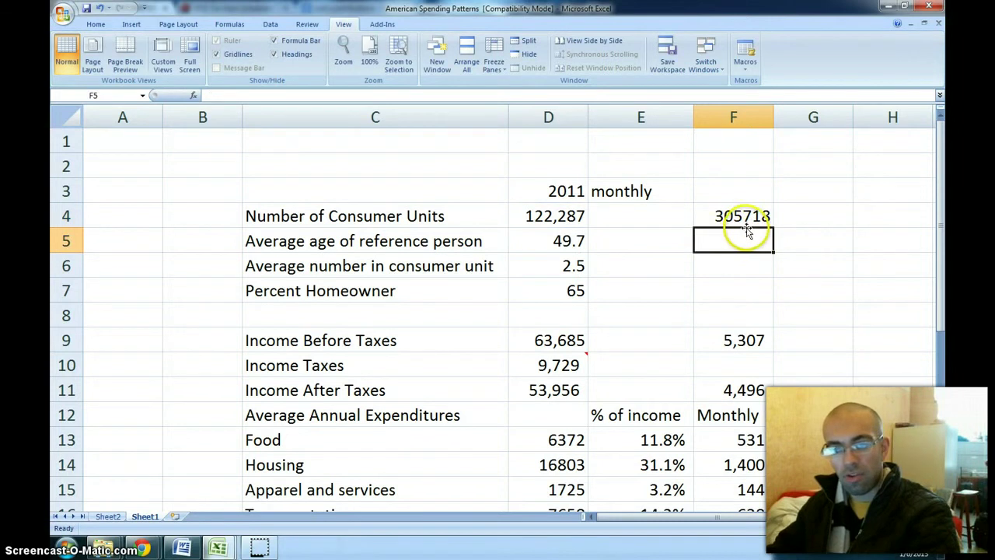
click(750, 209)
click(722, 210)
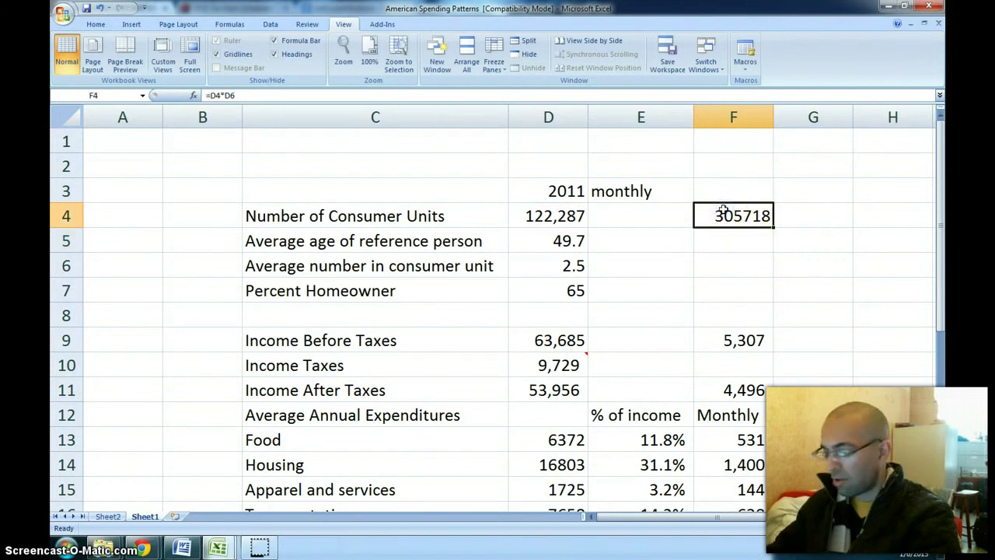
key(Delete)
key(Left)
key(Left)
key(Left)
key(alt+Tab)
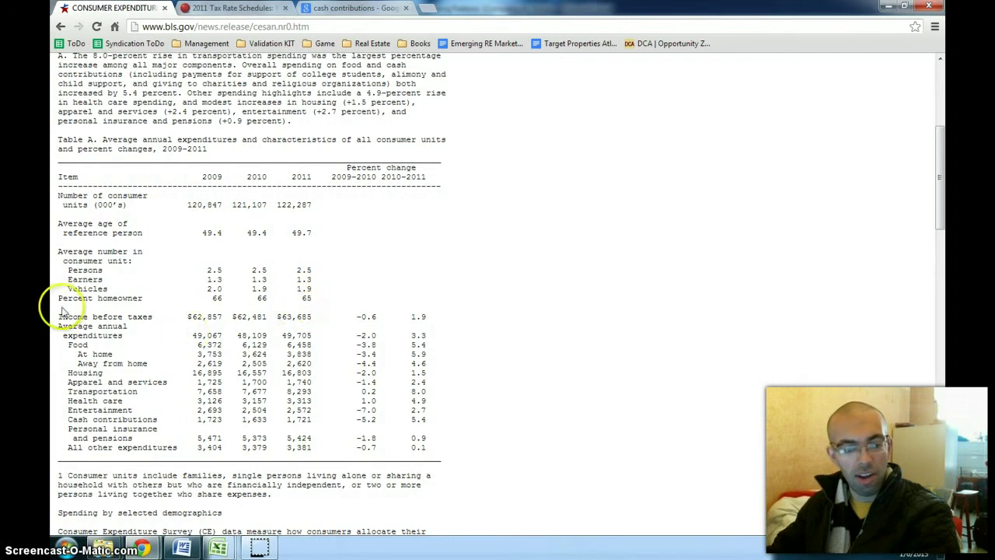
Step: Highlight 'Income before taxes' in Table A, then return to the Excel workbook
drag(96, 317, 165, 319)
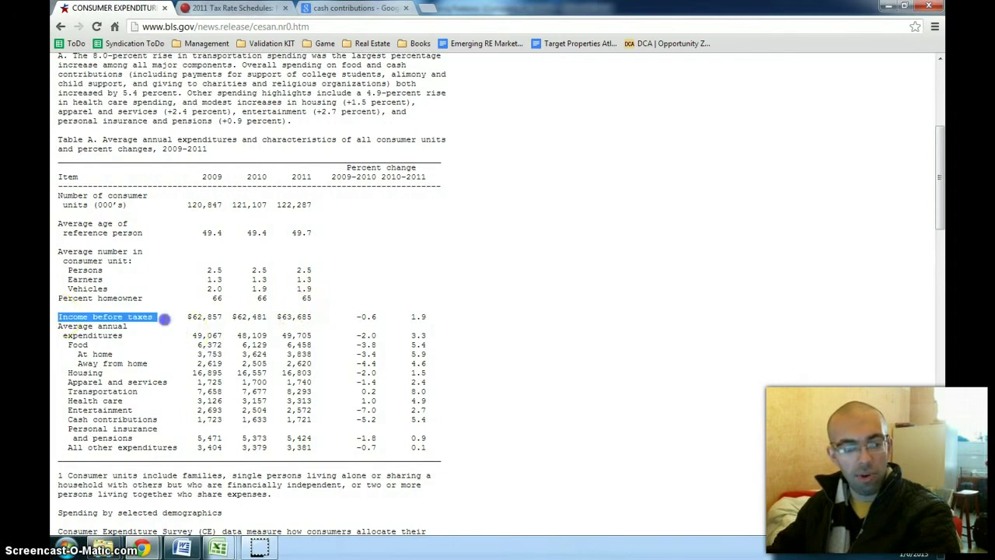
key(alt+Tab)
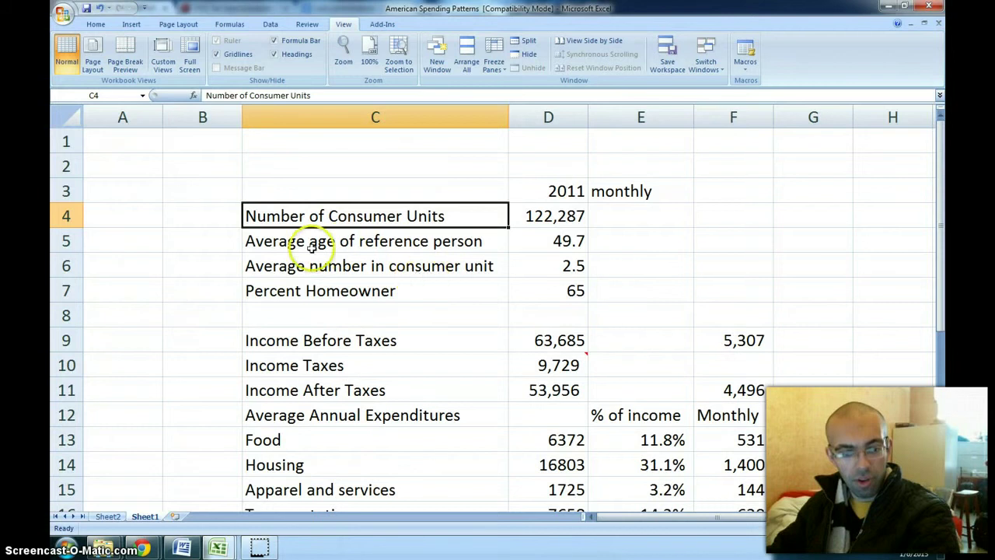
drag(275, 337, 536, 332)
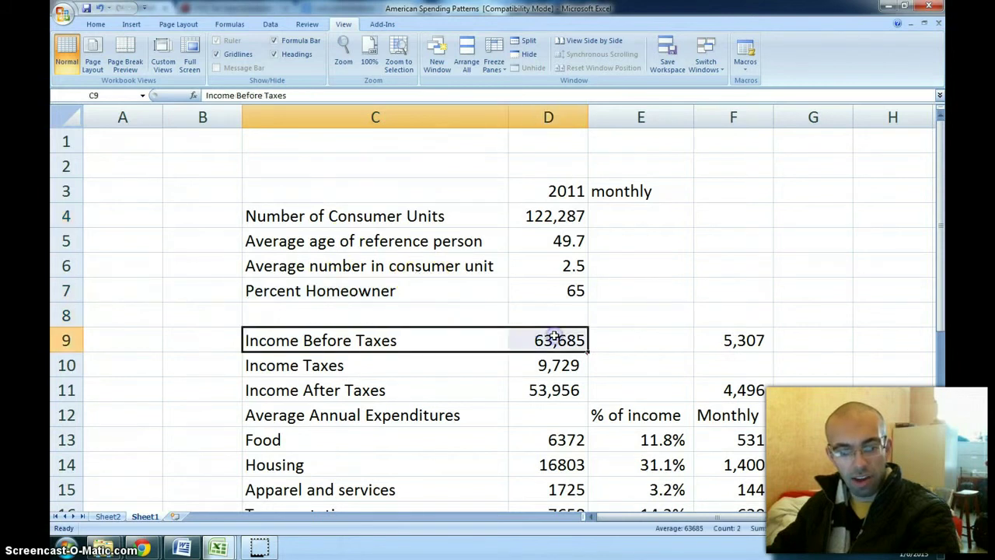
key(alt+Tab)
click(308, 317)
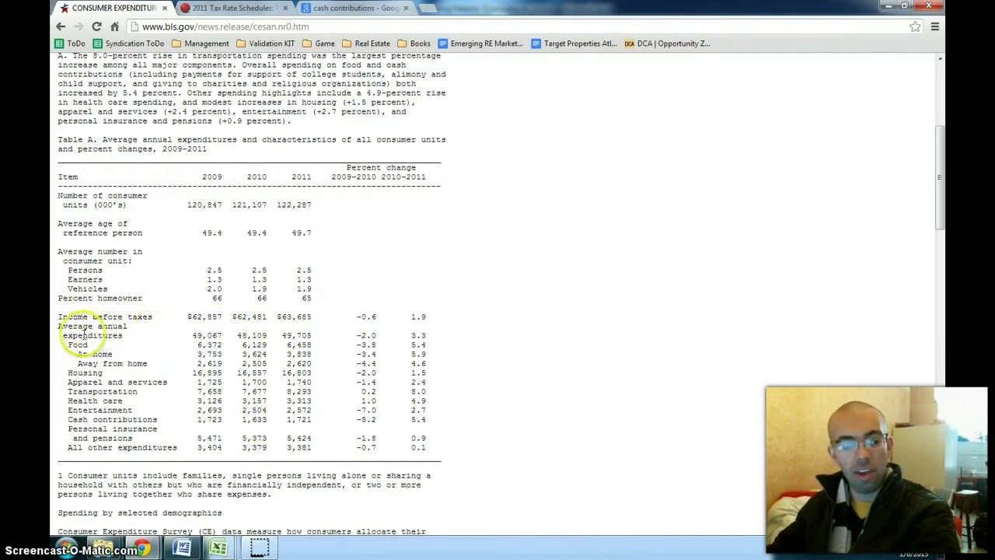
key(alt+Tab)
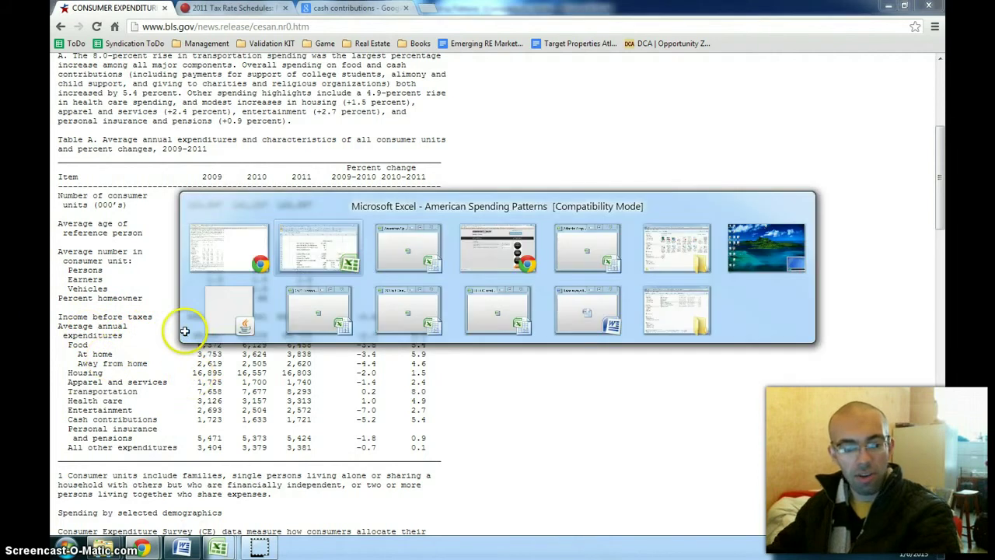
Step: Read the Income Taxes source comment, then show the 2011 Tax Rate Schedules page in Chrome
click(315, 366)
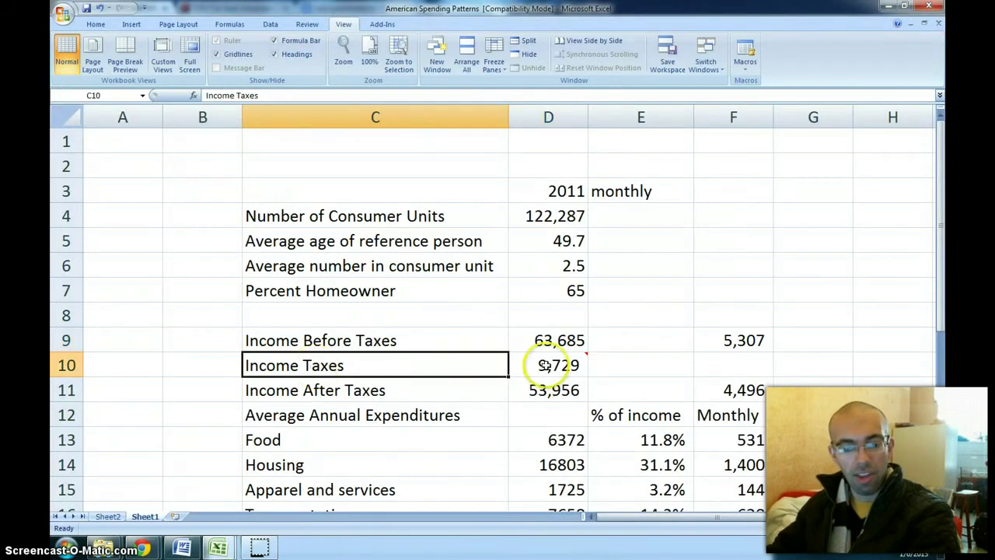
mouse_move(561, 365)
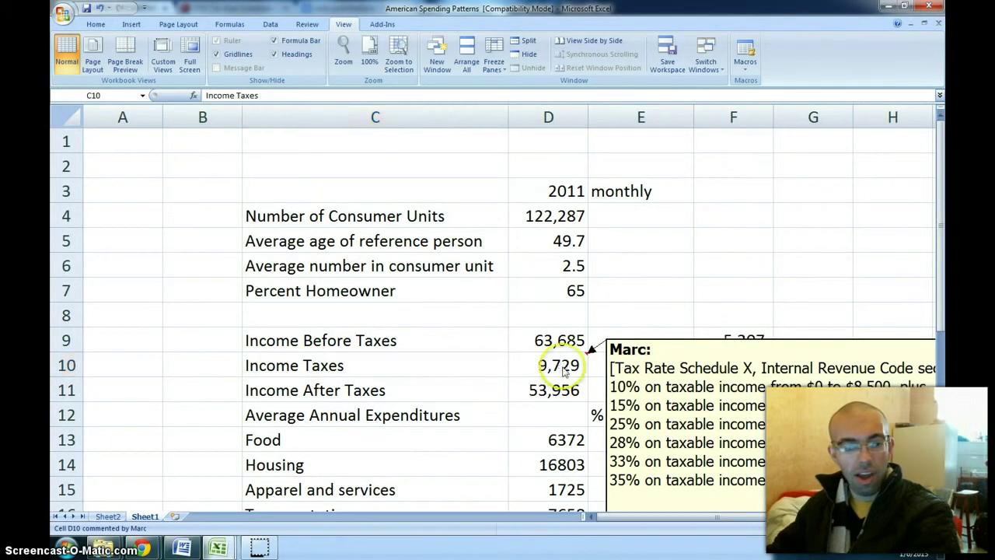
key(alt+Tab)
click(234, 8)
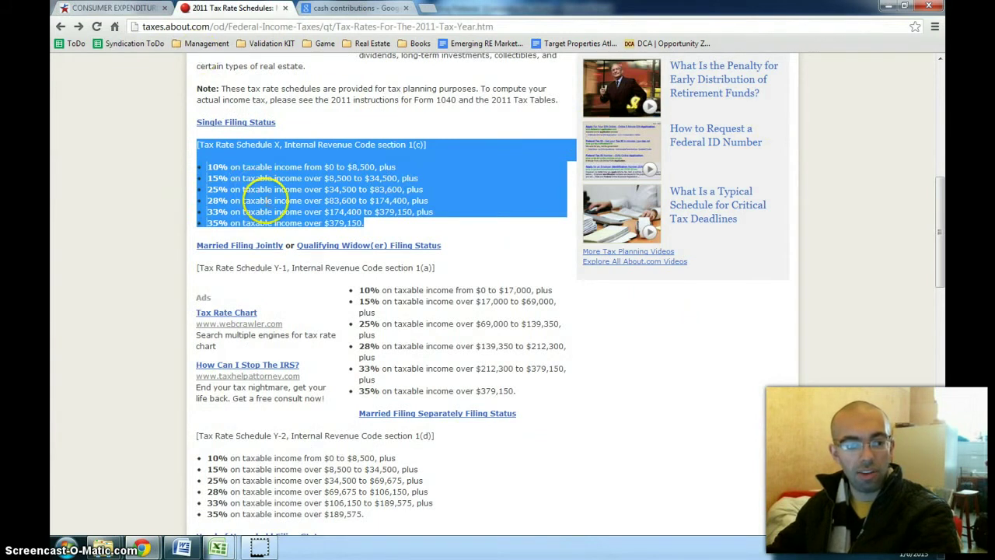
Step: Clear the Schedule X highlight and compare the brackets with the workbook, ending in Excel
click(265, 201)
key(alt+Tab)
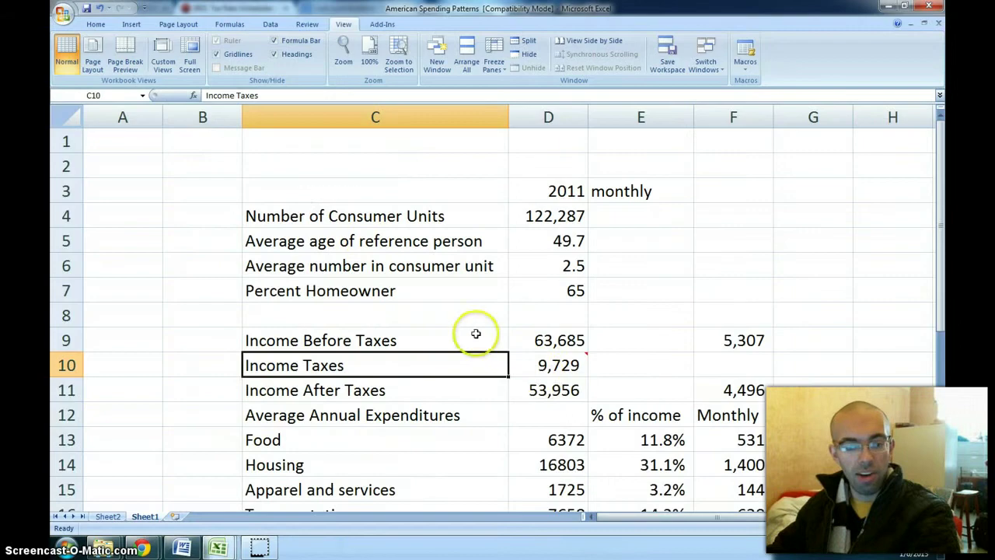
mouse_move(562, 371)
key(alt+Tab)
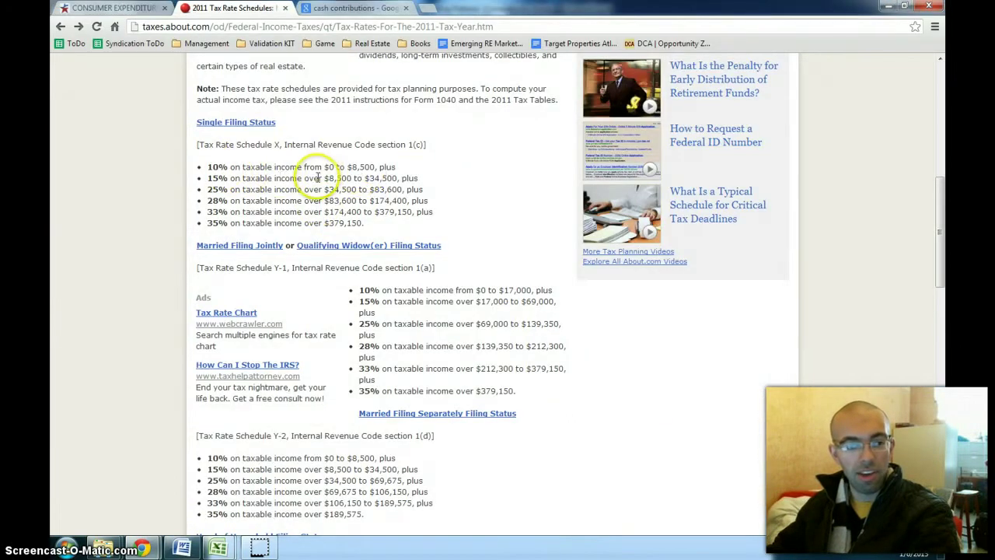
key(alt+Tab)
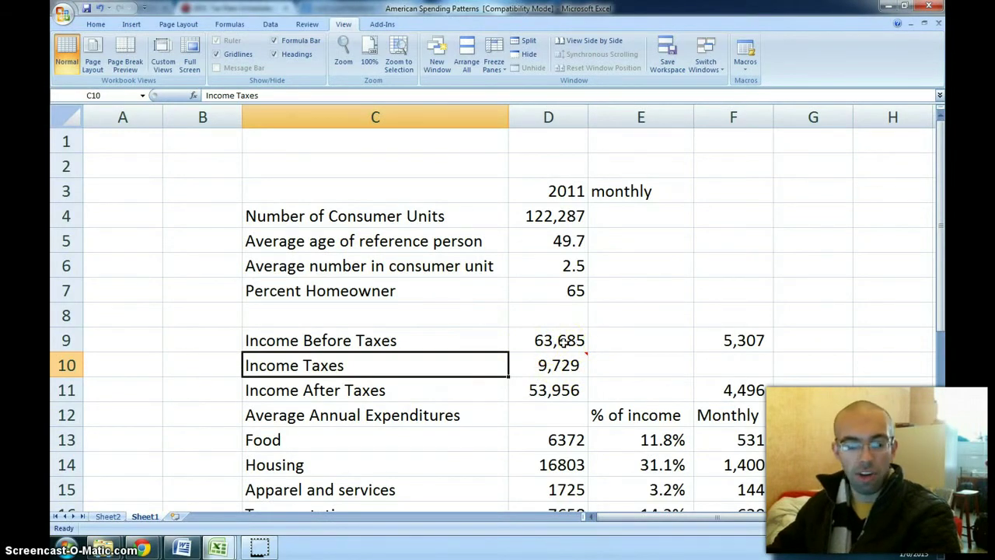
double_click(563, 359)
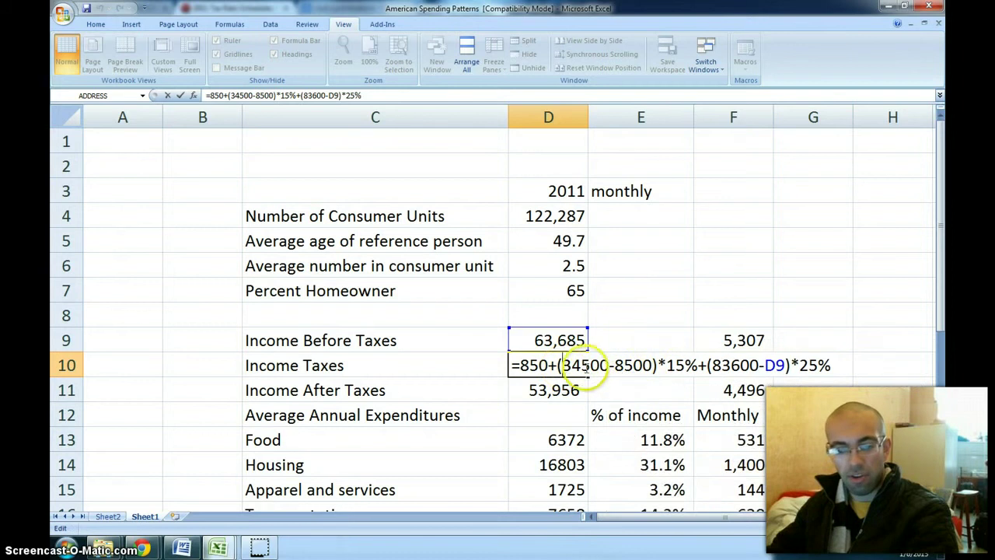
key(alt+Tab)
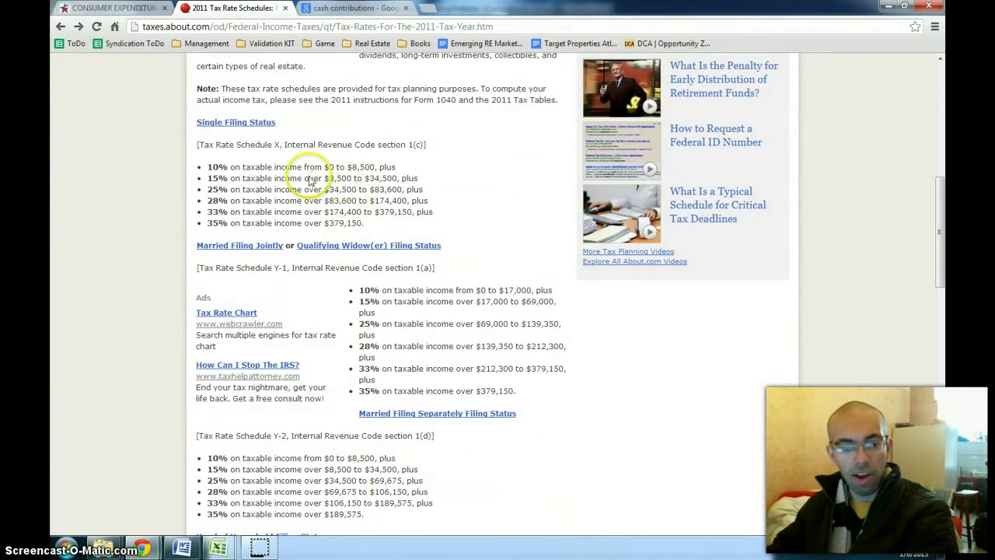
key(alt+Tab)
key(alt+Tab)
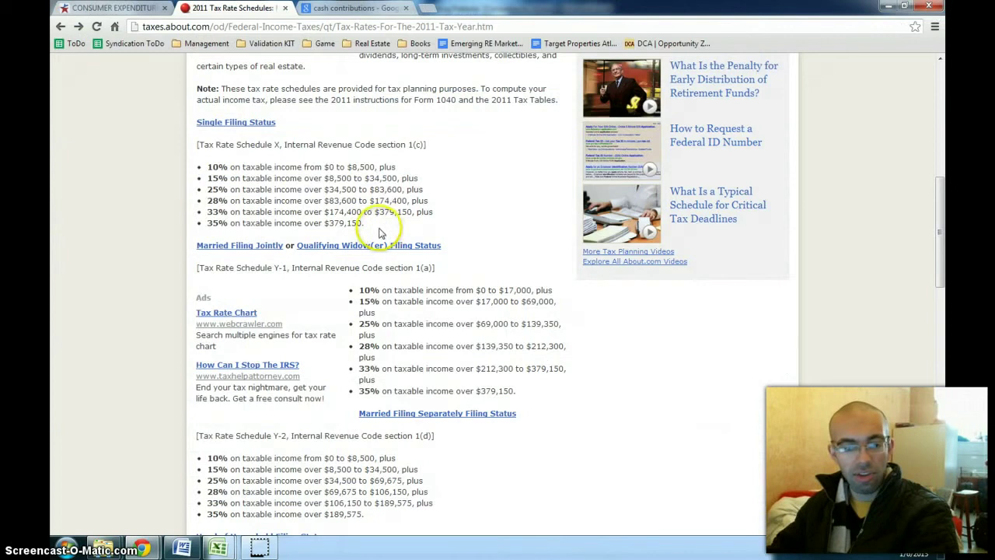
key(alt+Tab)
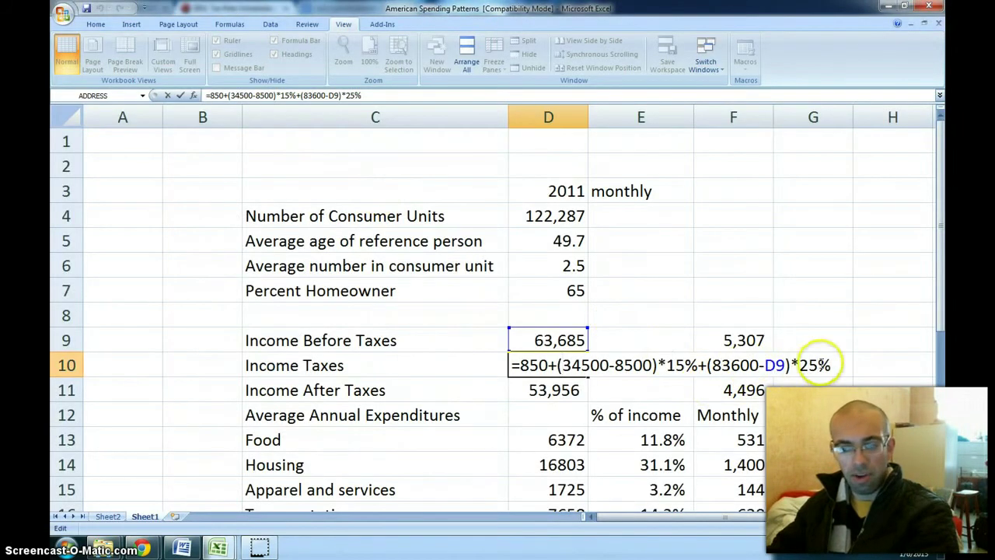
key(Return)
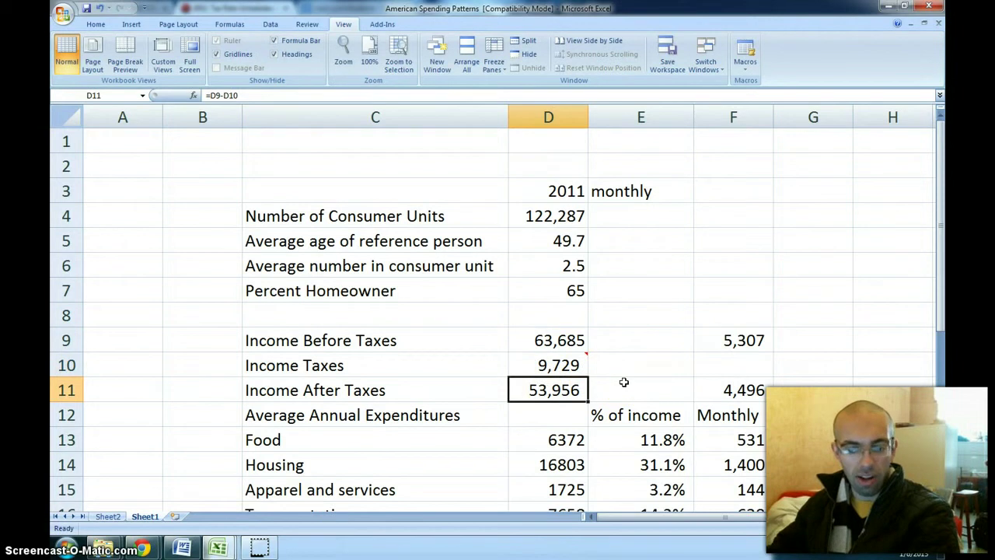
click(738, 336)
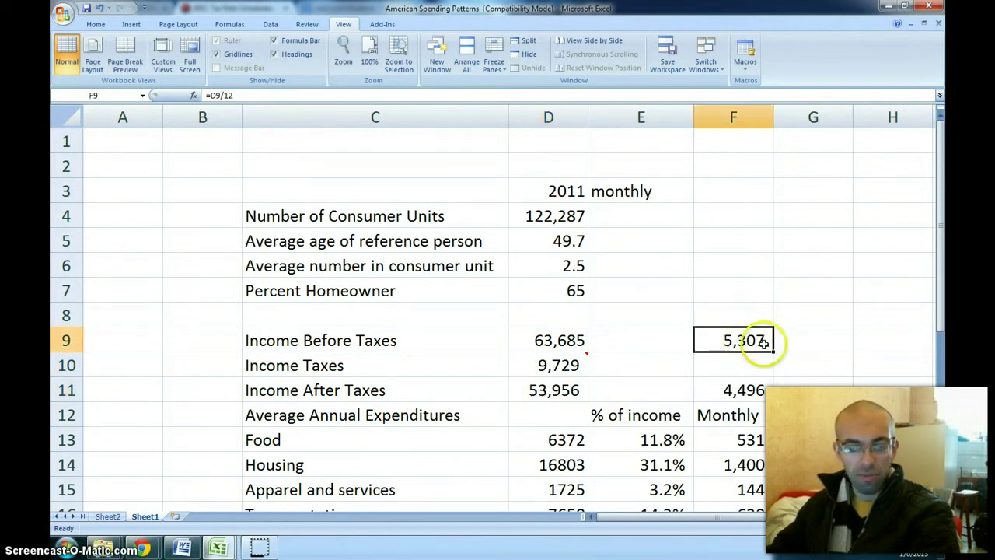
click(558, 414)
key(Right)
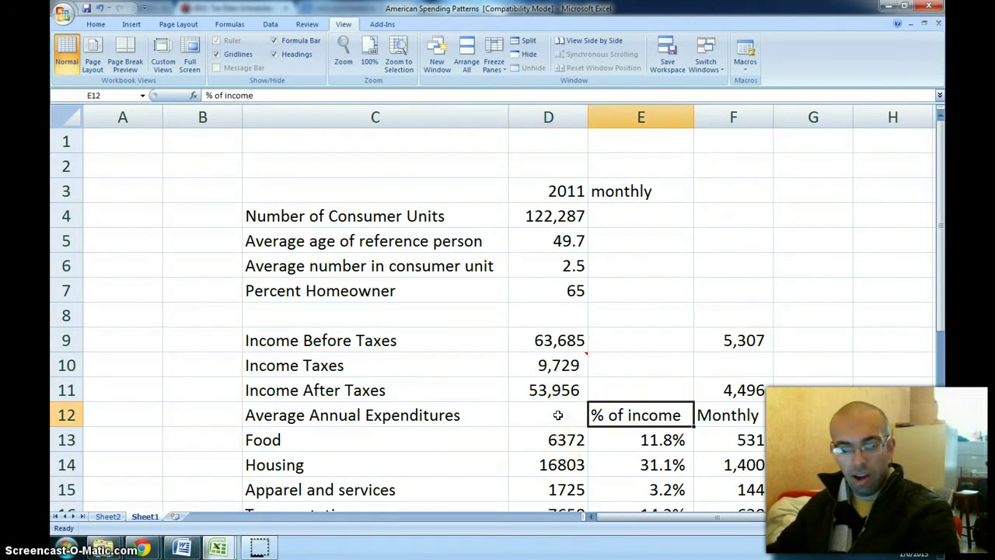
key(Return)
key(Down)
key(Down)
key(Down)
key(Down)
key(Down)
key(Down)
key(Up)
key(Up)
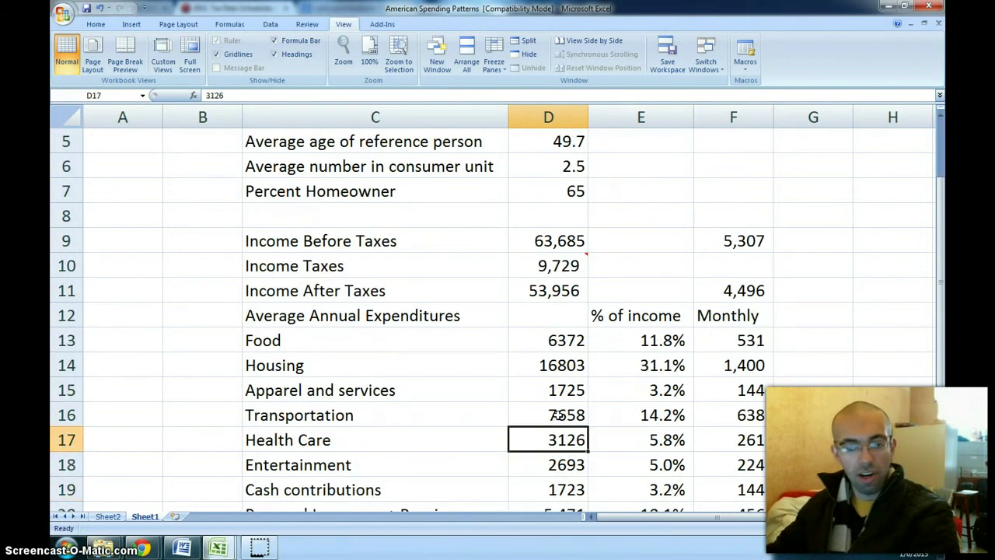
key(Up)
key(Up)
key(Up)
key(Up)
key(Up)
key(Right)
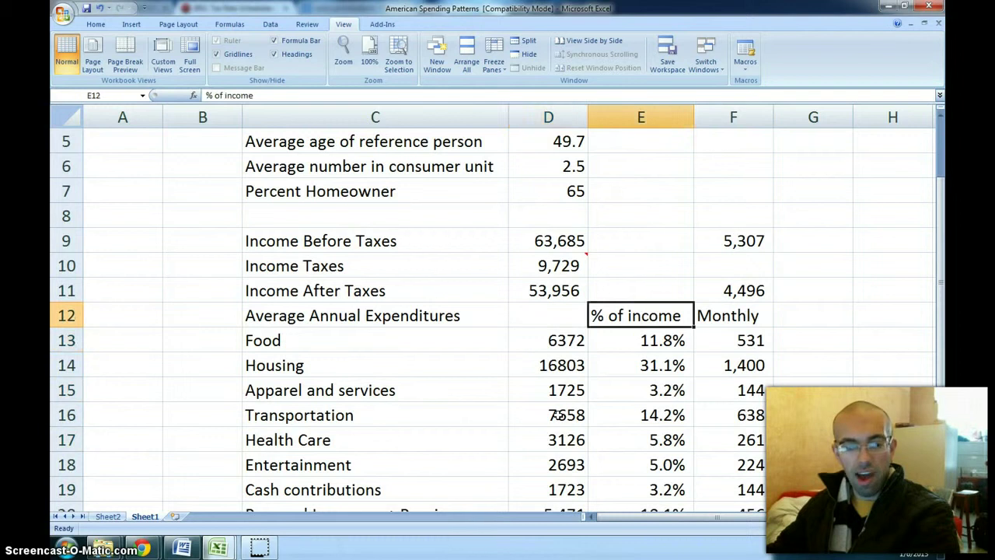
key(Down)
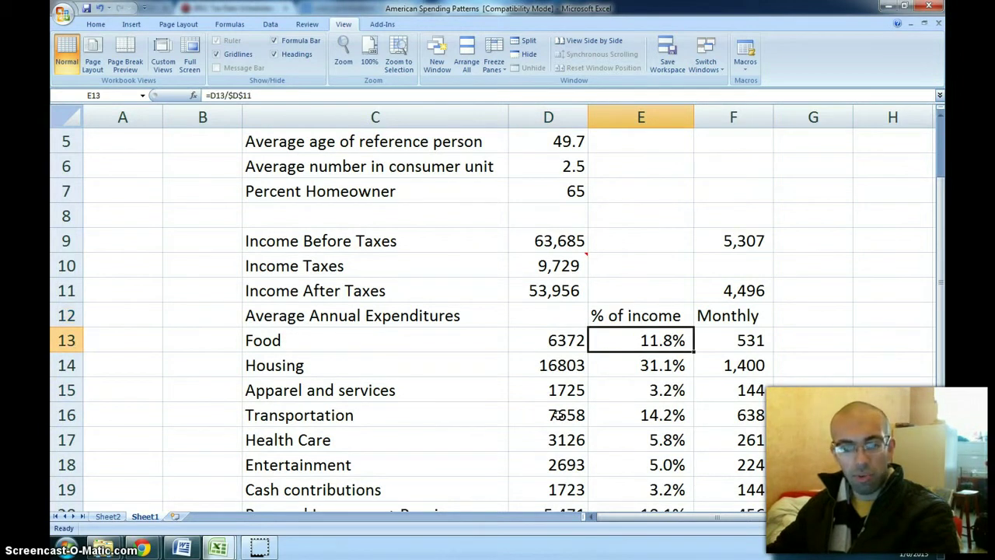
key(Down)
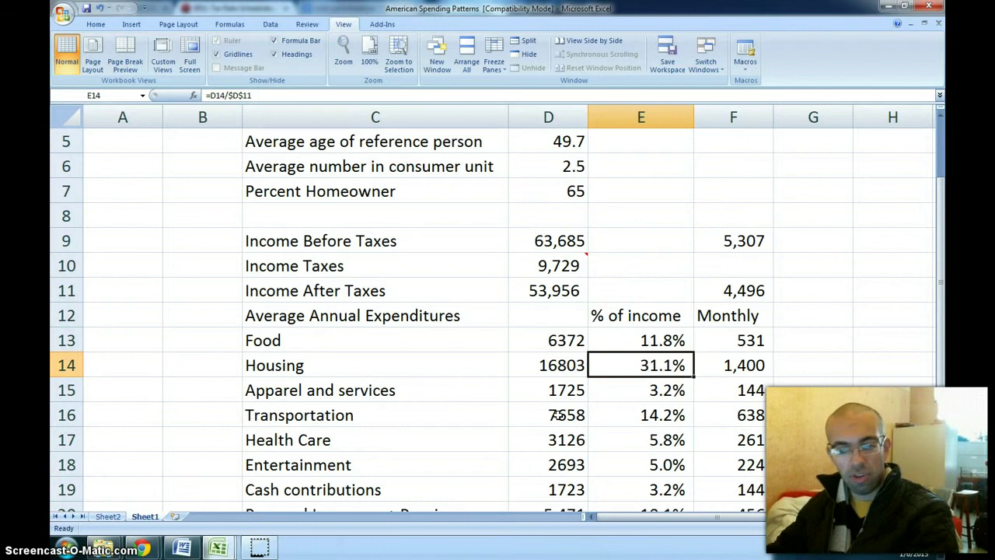
key(Down)
key(Down)
key(Down)
key(Up)
key(Up)
key(Down)
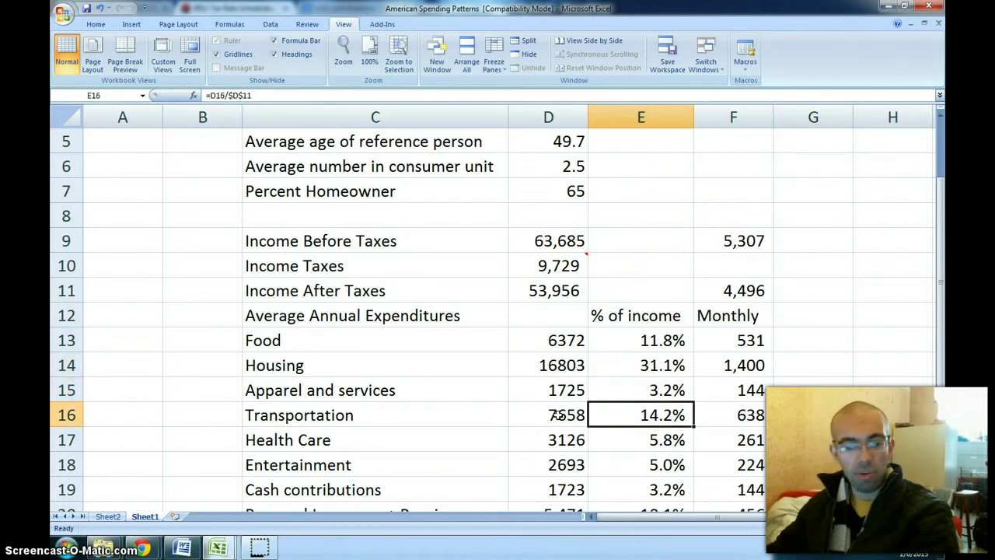
key(Down)
key(Down)
key(Down)
key(Down)
key(Down)
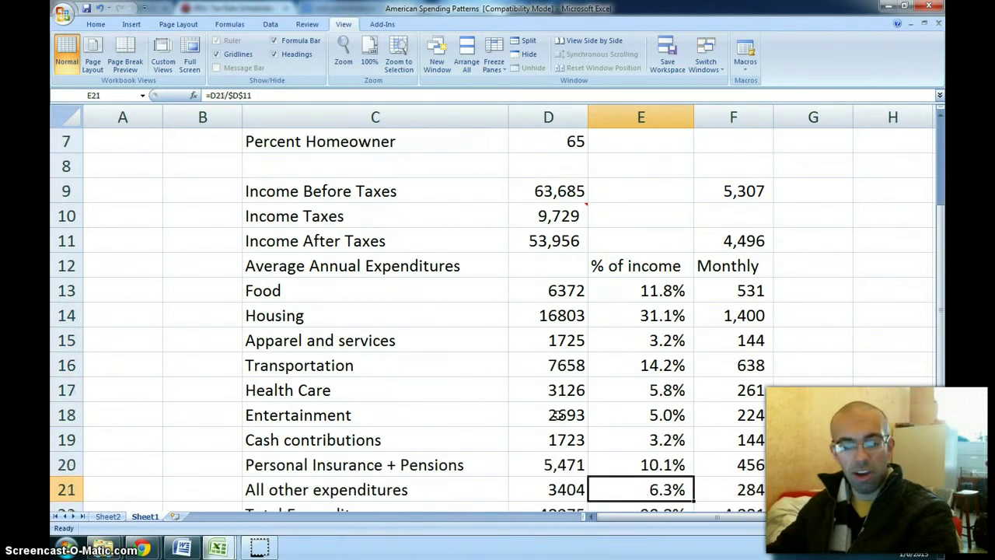
key(Up)
key(Up)
key(Up)
key(Up)
key(Up)
key(Up)
key(Up)
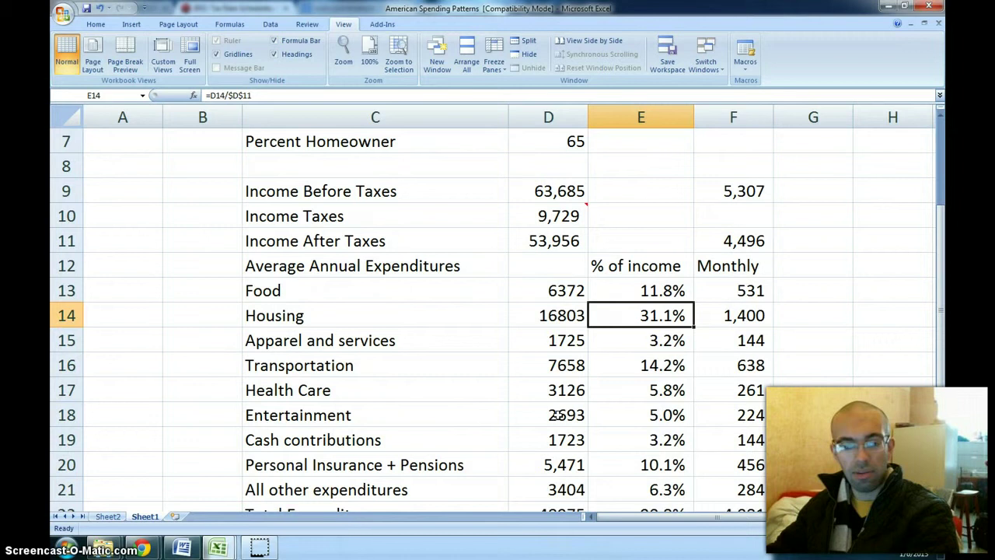
key(Down)
key(Up)
key(Up)
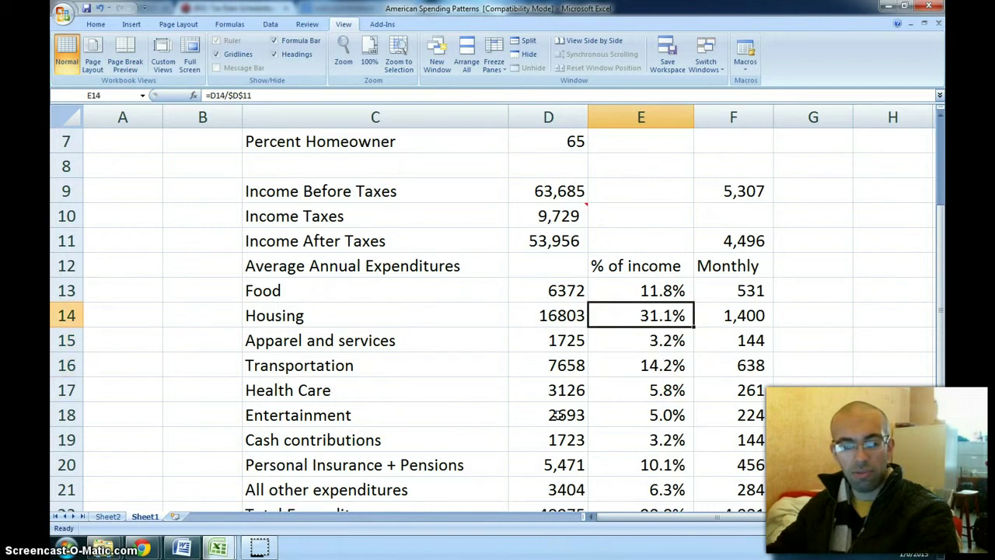
key(Up)
key(Down)
key(Down)
key(Down)
key(Down)
key(Down)
key(Down)
key(Down)
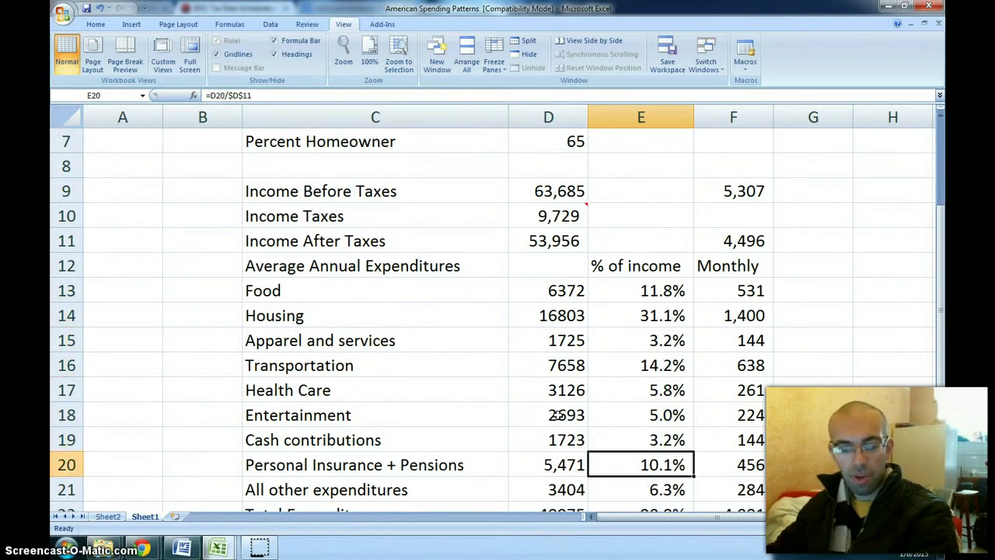
key(Down)
key(Down)
key(Down)
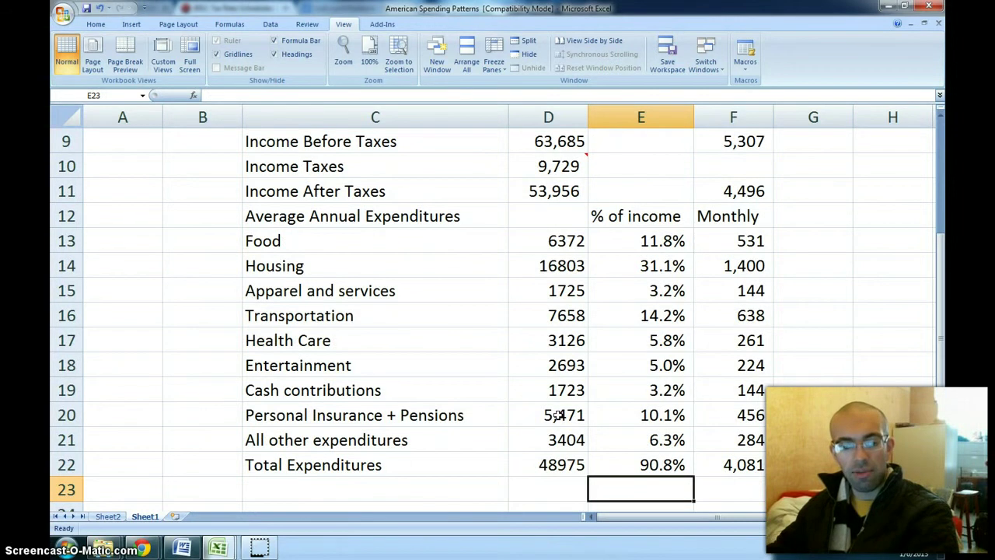
key(Down)
key(Up)
key(Up)
key(Left)
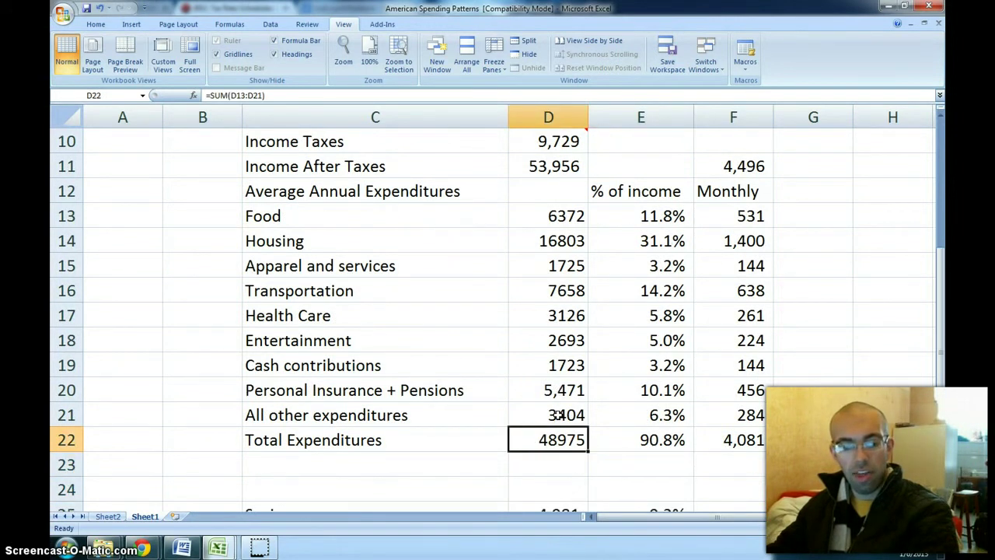
key(F2)
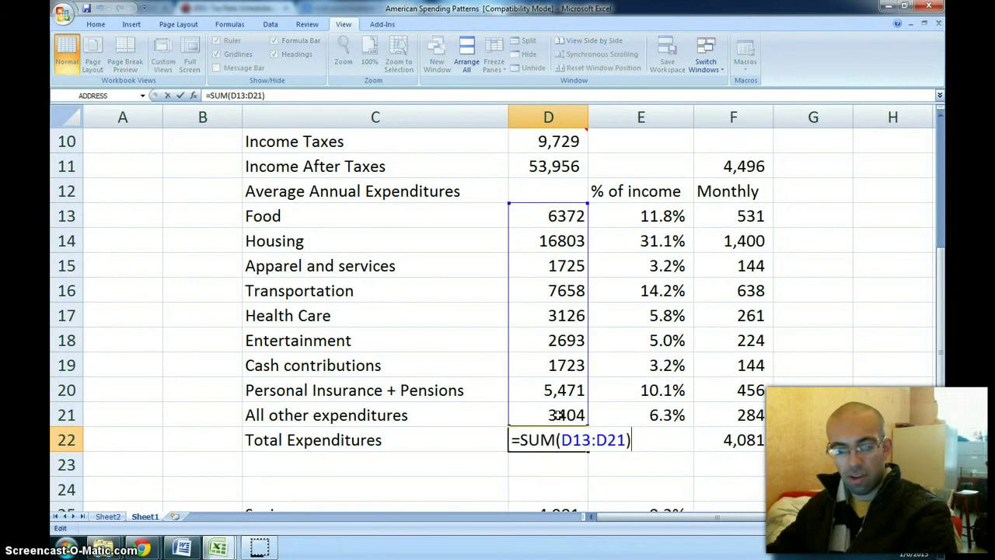
key(Escape)
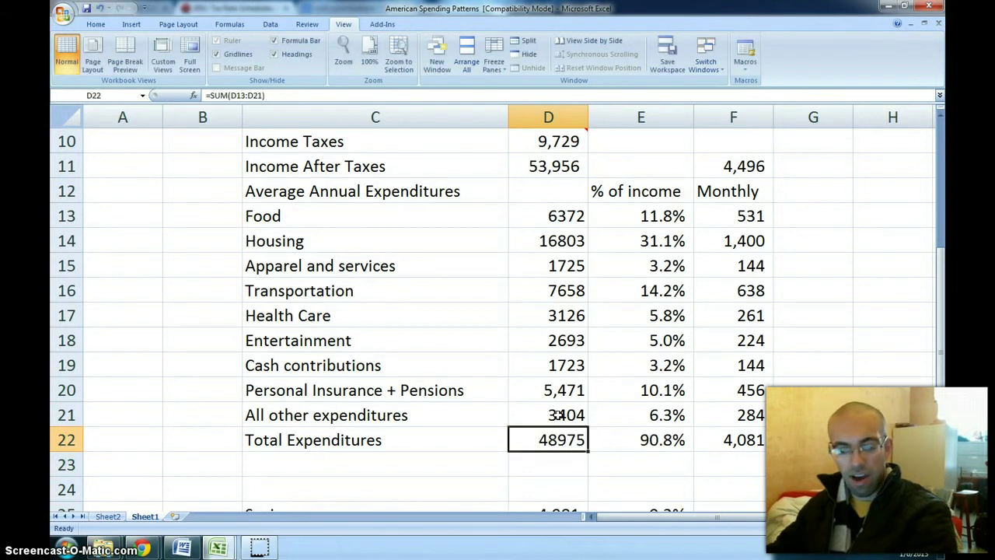
key(Down)
key(Down)
key(Down)
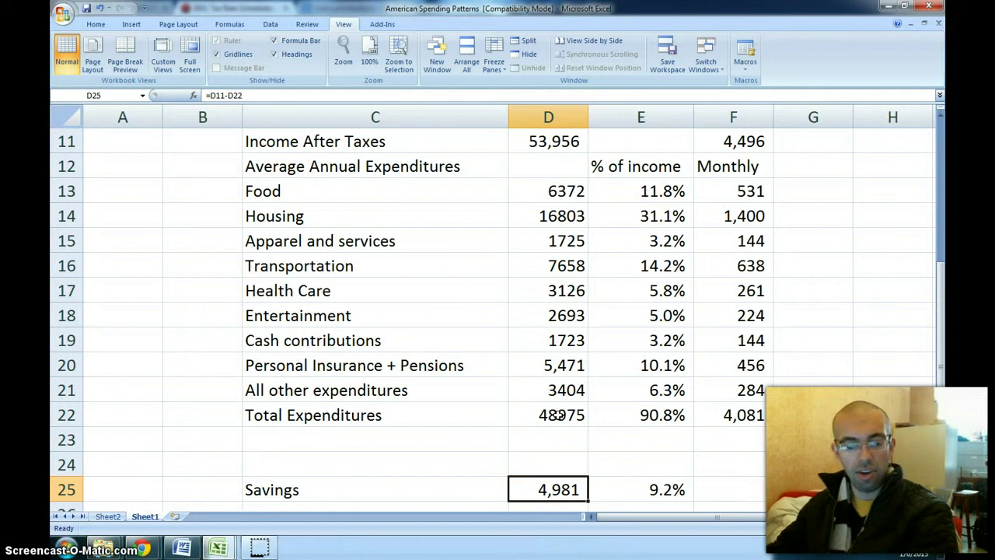
key(Right)
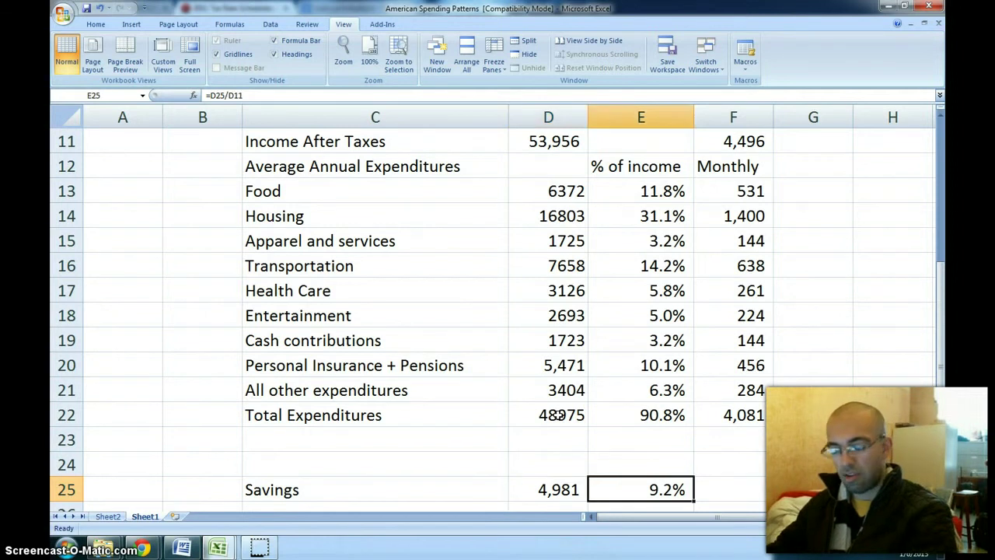
key(F2)
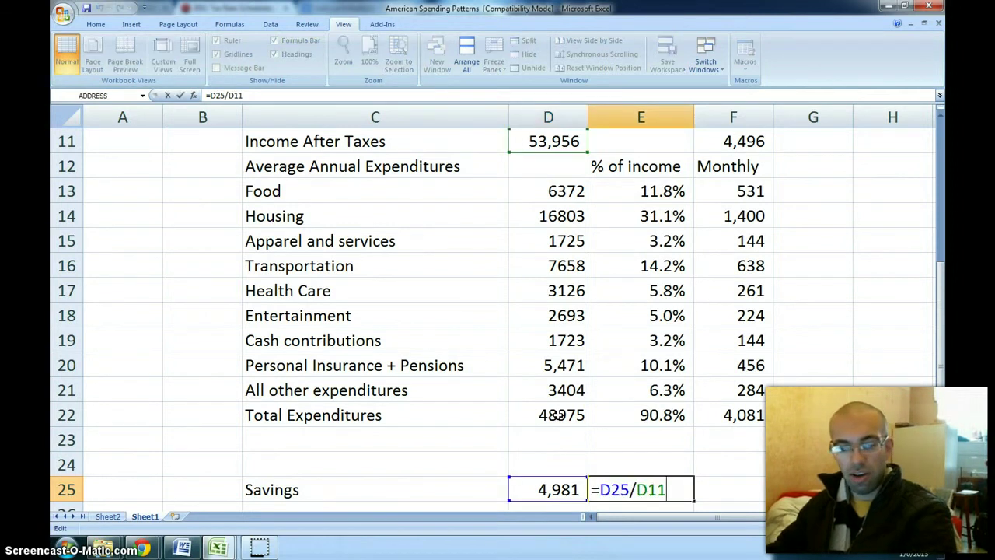
key(Return)
key(Up)
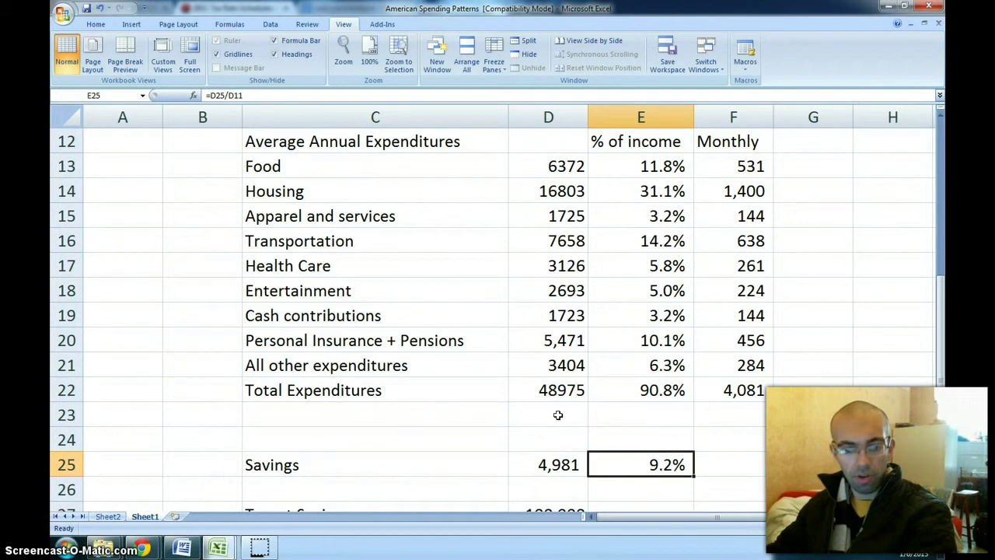
key(Tab)
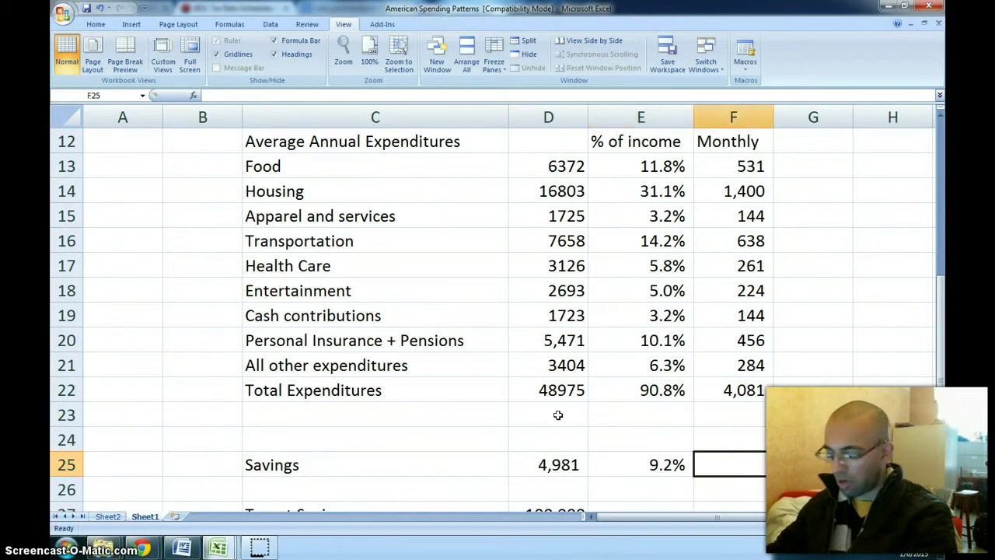
key(Return)
text(=D25/)
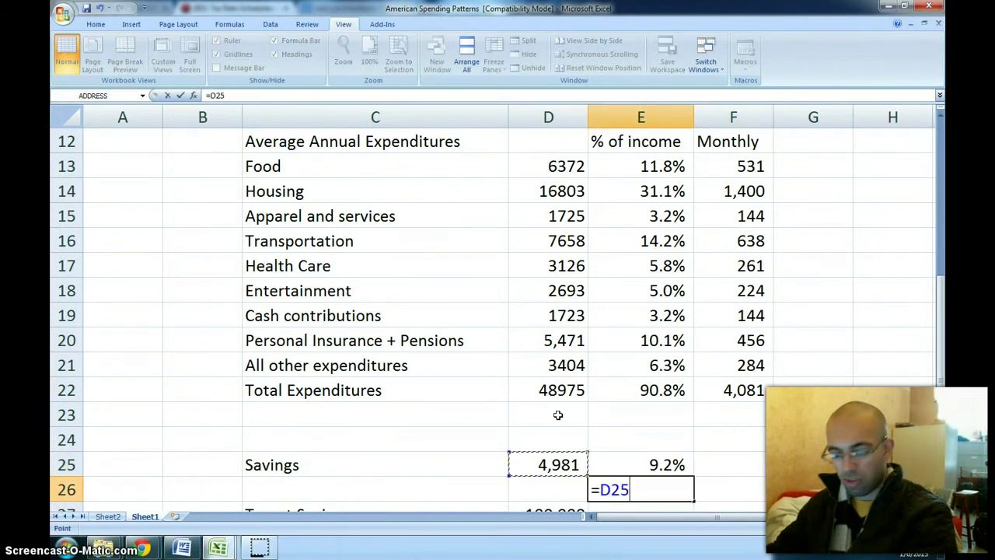
key(Left)
key(Up)
key(Up)
key(Up)
key(Up)
key(Up)
key(Up)
key(Up)
key(Up)
key(Up)
key(Up)
key(Up)
key(Up)
key(Up)
key(Up)
key(Up)
key(Up)
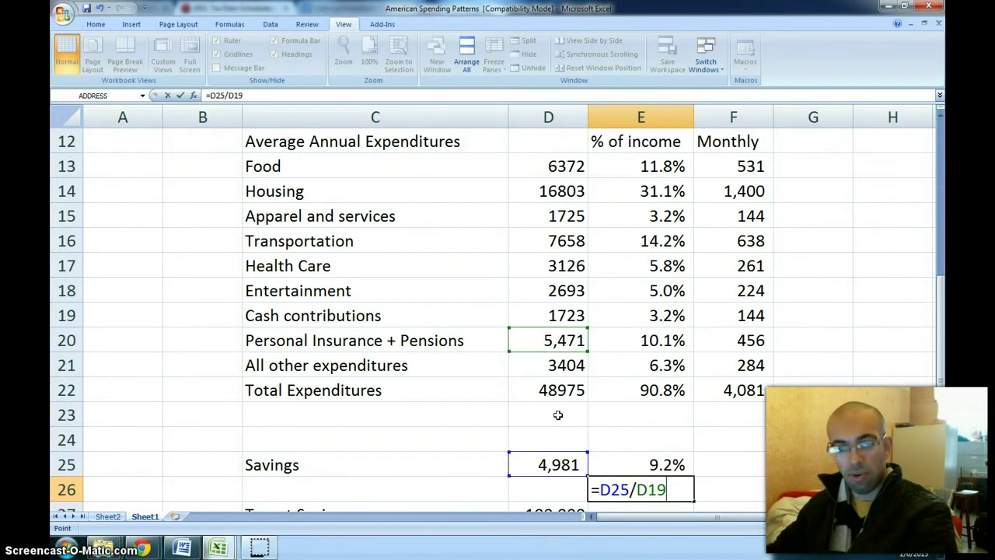
key(Up)
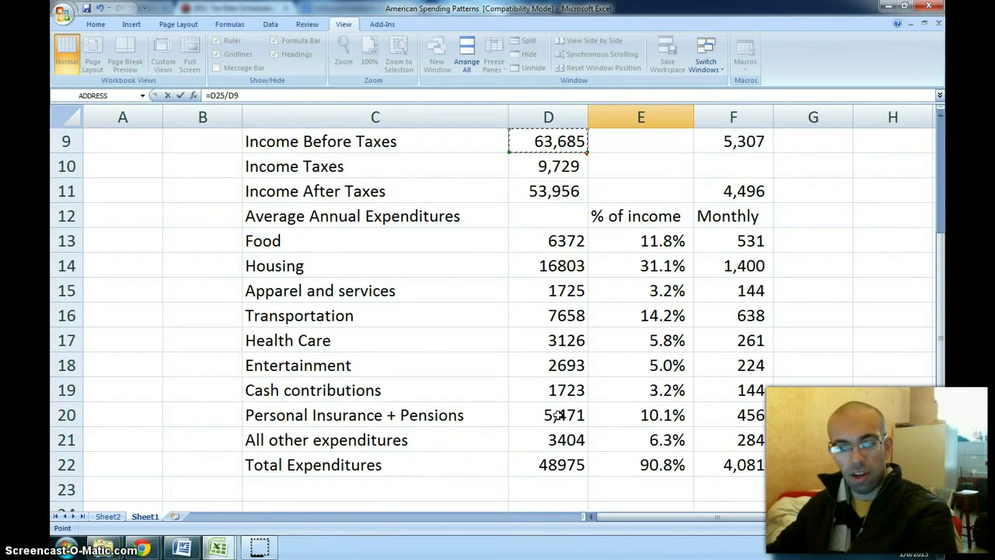
key(Return)
key(Up)
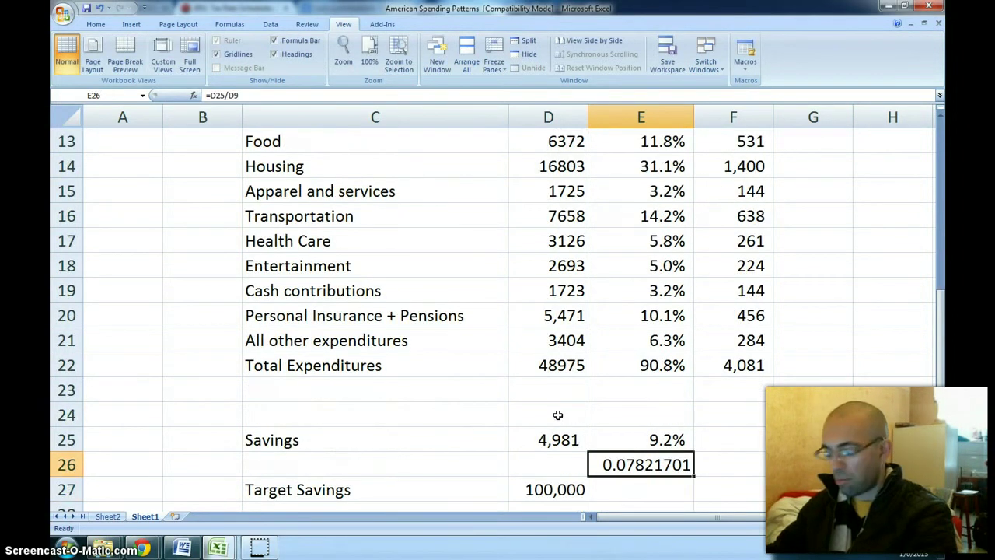
key(Delete)
Step: Label cell C28 'Time to Target' below the Target Savings row
key(Down)
key(Down)
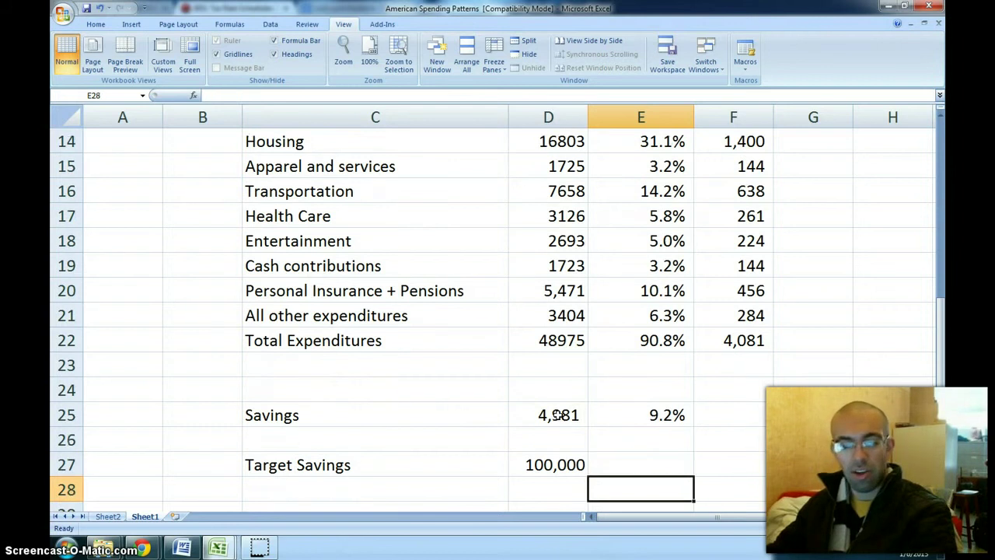
key(Down)
key(Down)
key(Left)
key(Up)
key(Up)
key(Up)
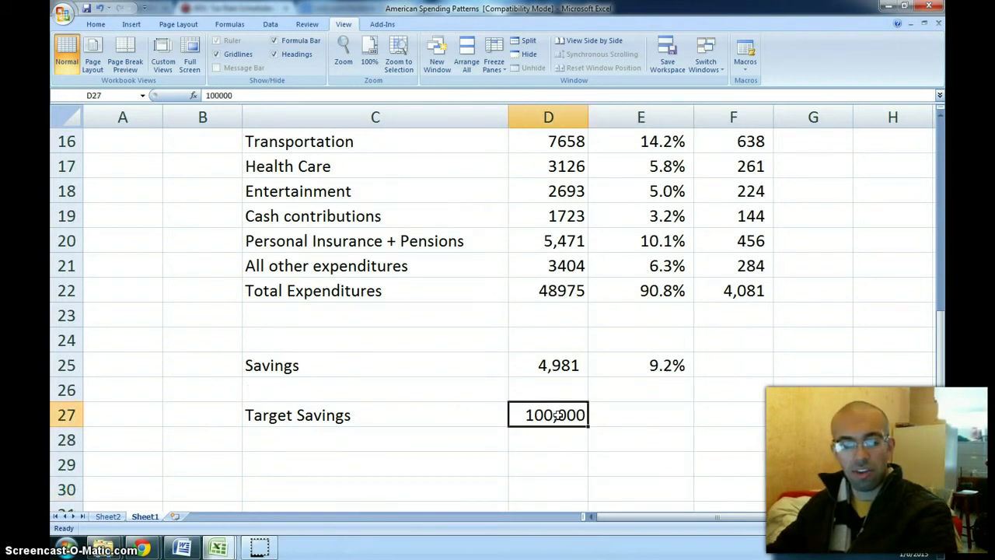
key(Left)
key(Down)
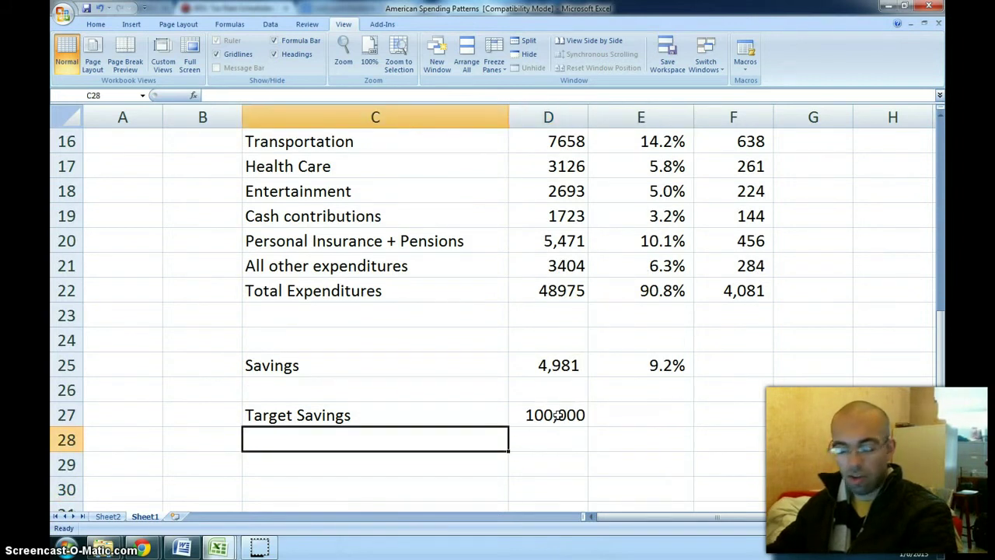
text(Time to )
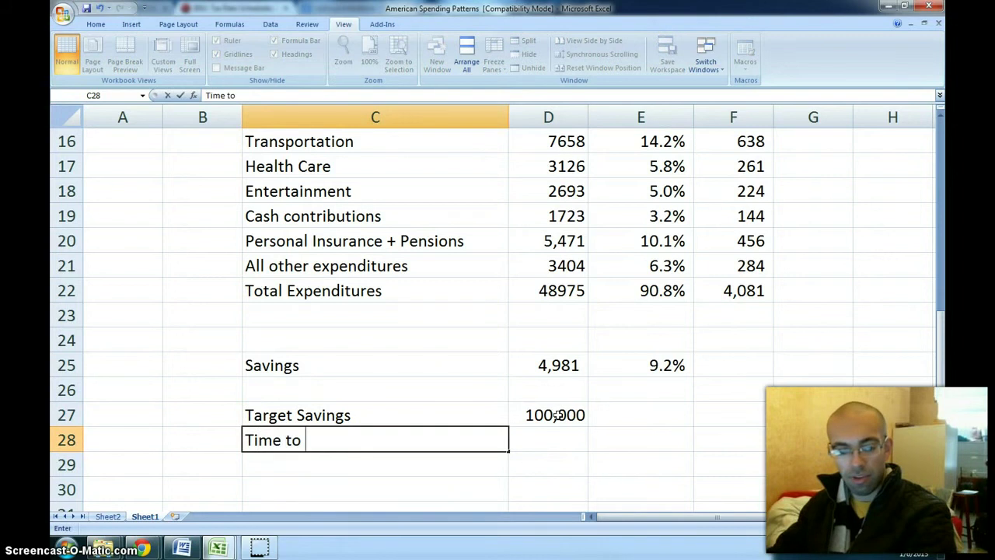
text(Target)
key(Tab)
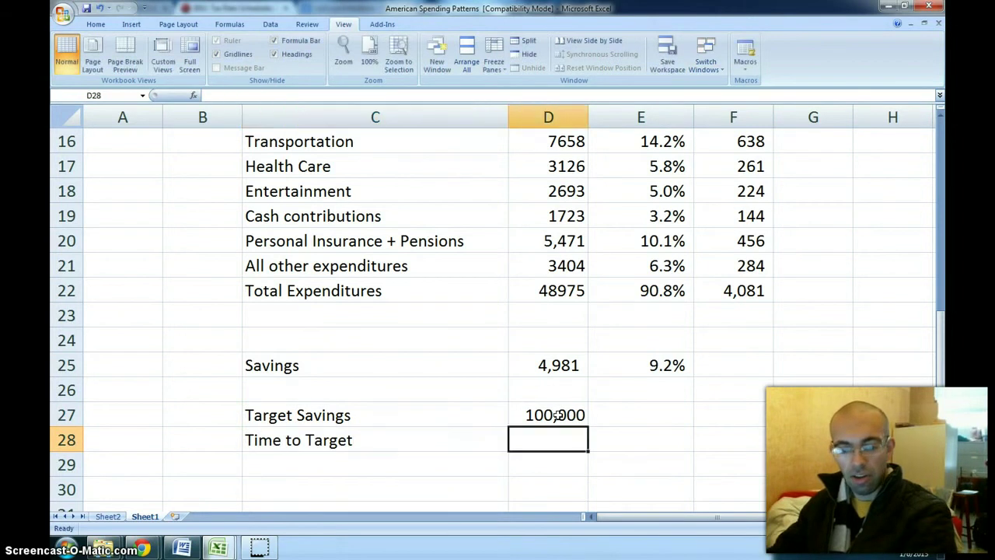
Step: Enter the formula =D27/D25 in D28, dividing Target Savings by Savings
text(=)
click(557, 415)
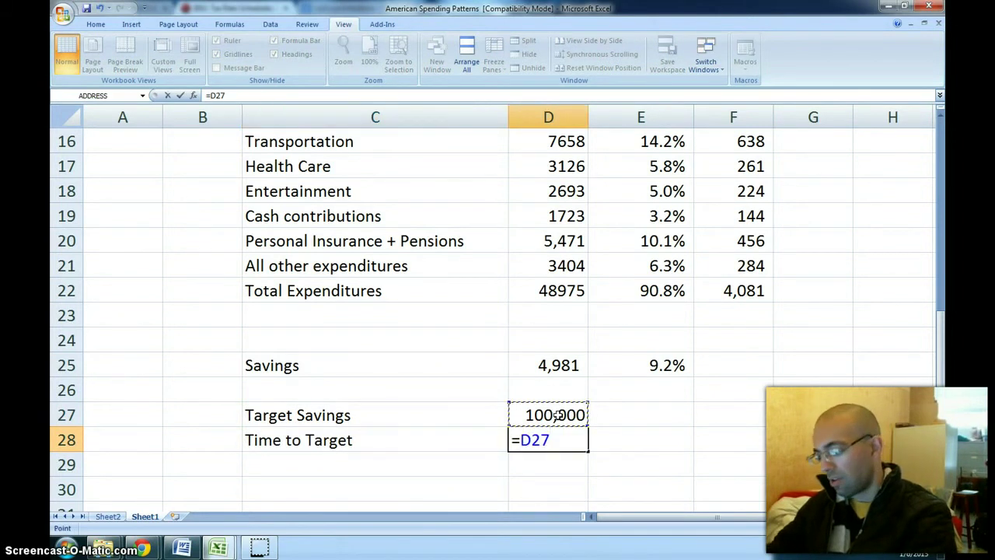
text(/)
key(Up)
key(Up)
key(Up)
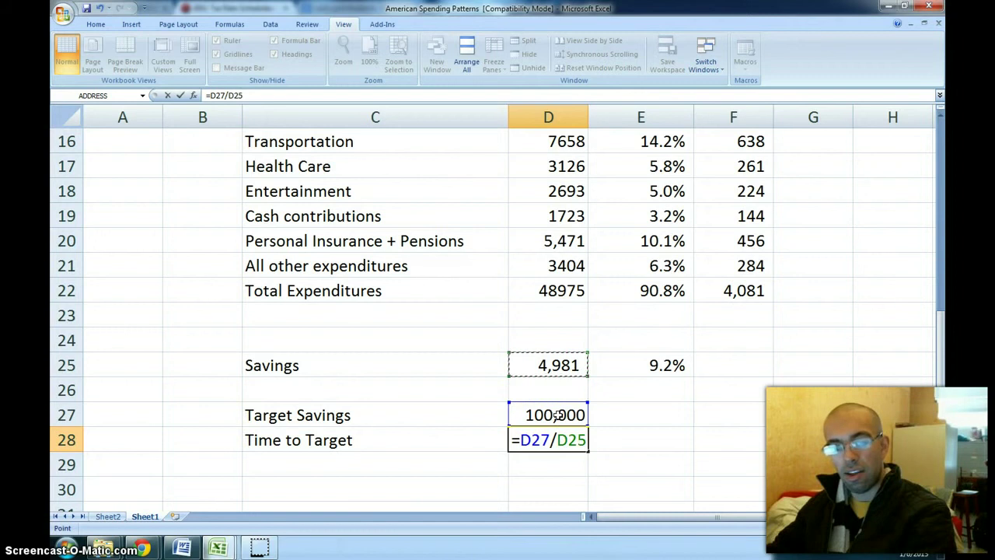
key(Return)
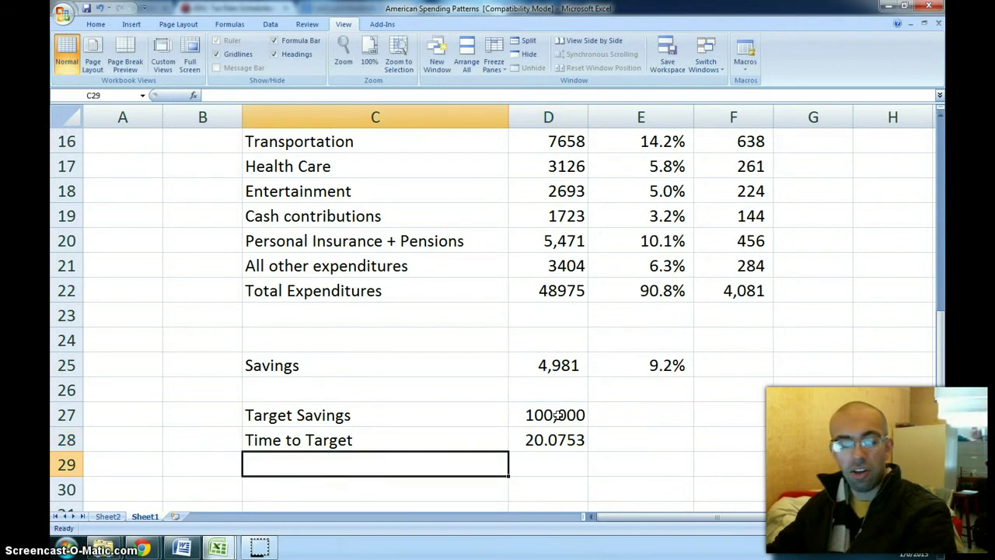
Step: Reduce the Time to Target result to no decimals, showing 20
key(Up)
key(Right)
key(alt+h)
key(9)
key(9)
key(9)
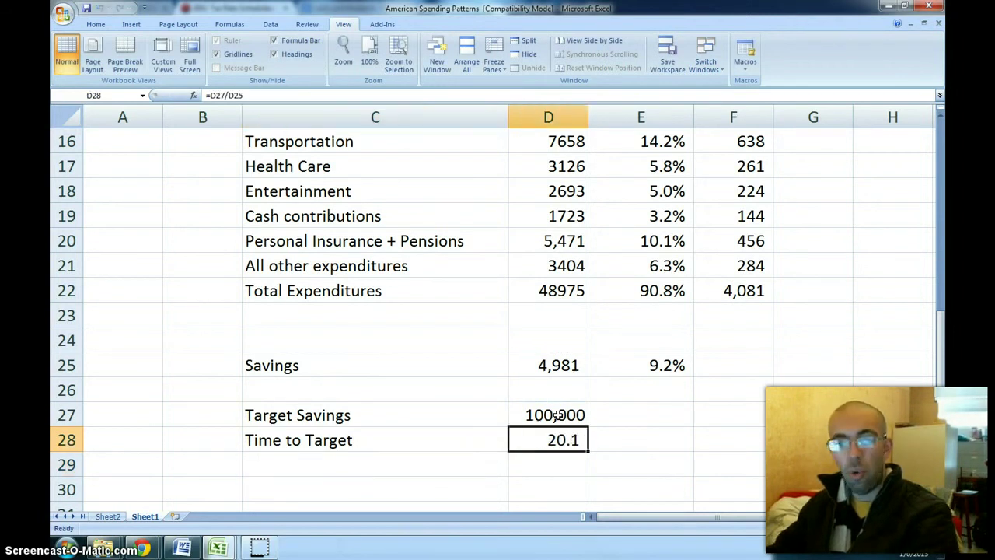
key(alt+h)
key(9)
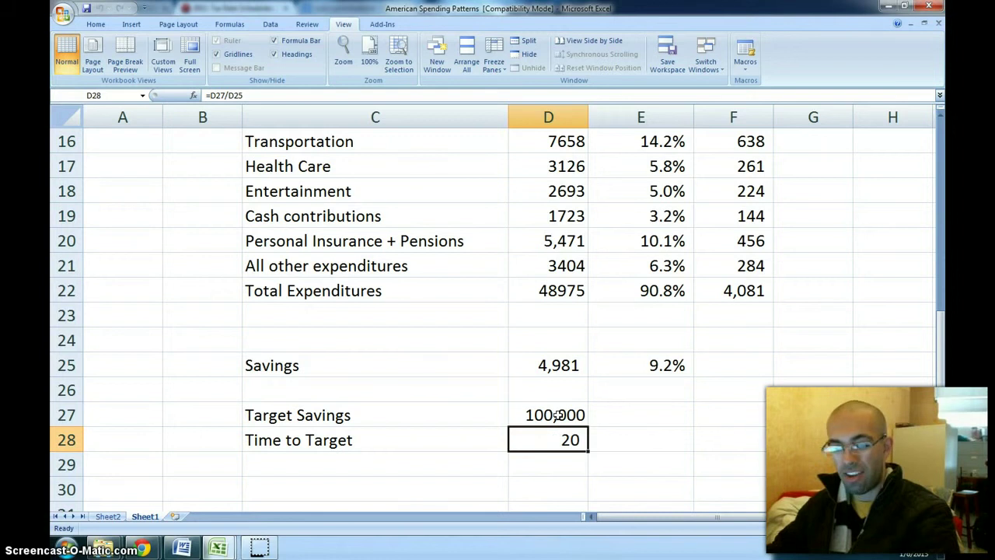